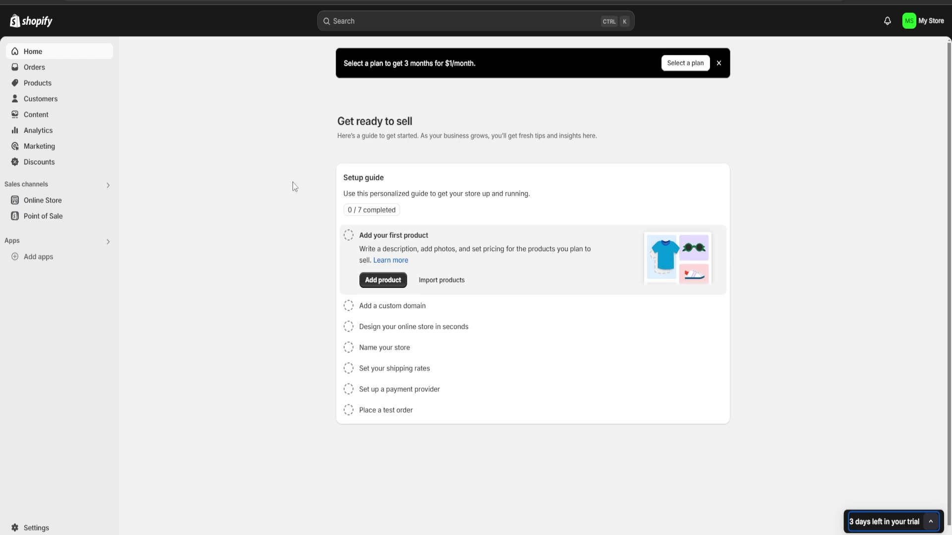
# Go to the Products section of the Shopify admin, which has no products yet
pyautogui.click(52, 86)
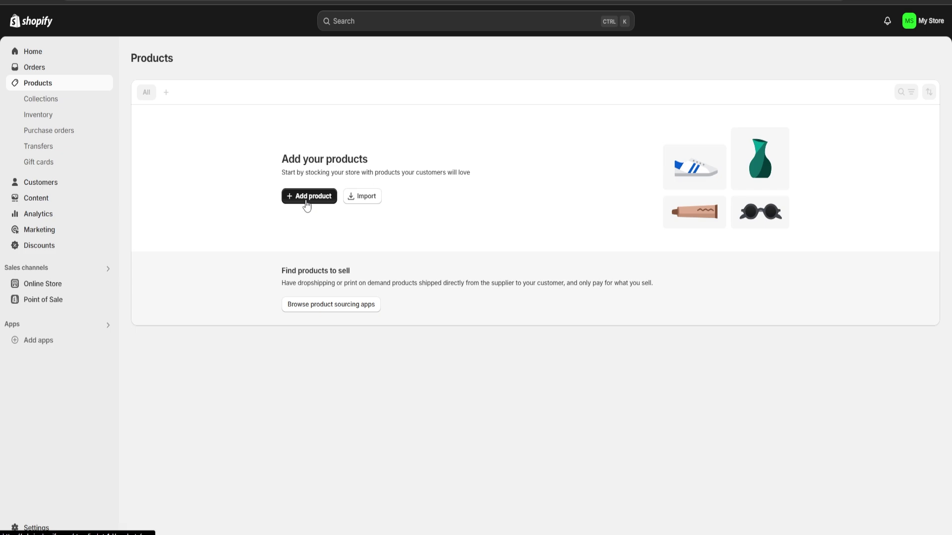
# Create a new product and enter the title Rose's Bouquet
pyautogui.click(307, 203)
pyautogui.scroll(-1, 397, 229)
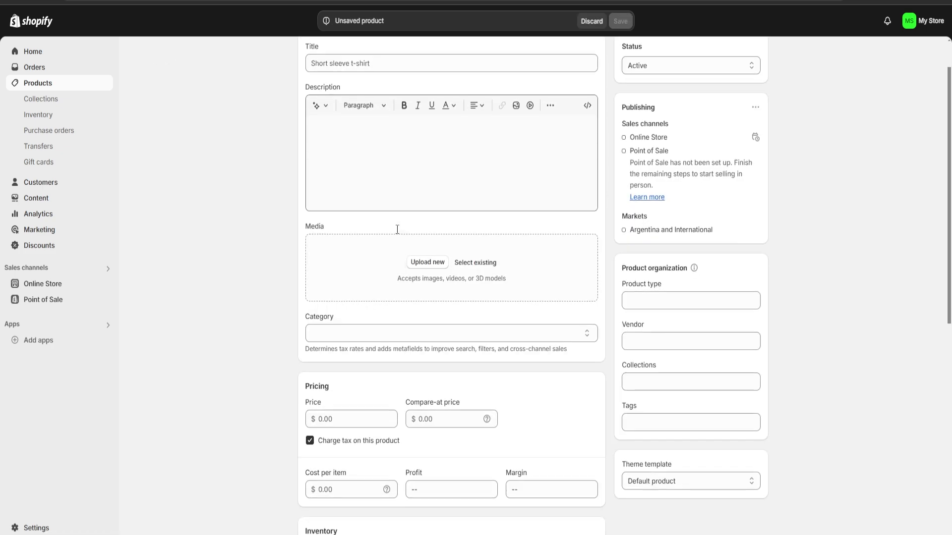
pyautogui.scroll(1, 397, 229)
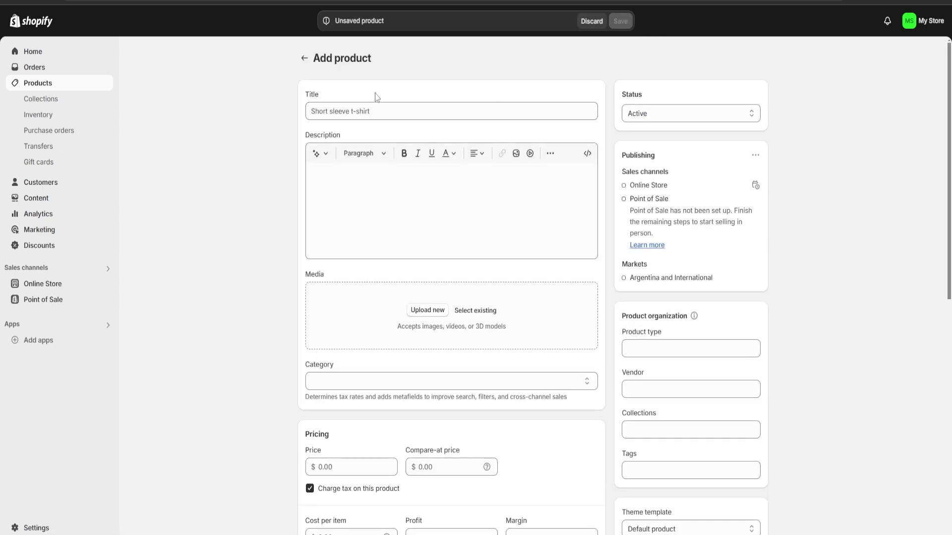
pyautogui.scroll(-6, 416, 208)
pyautogui.scroll(6, 370, 221)
pyautogui.click(359, 114)
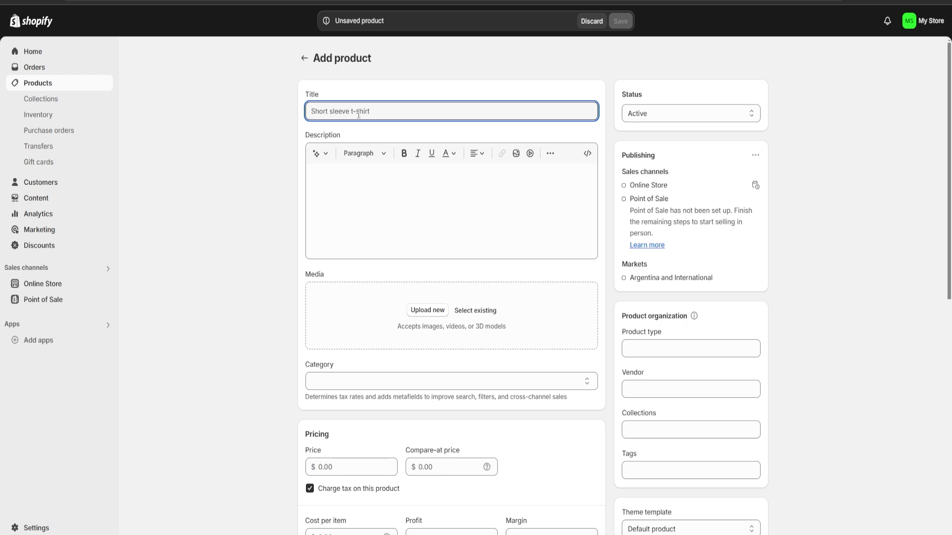
pyautogui.write("Rose's Bouquet")
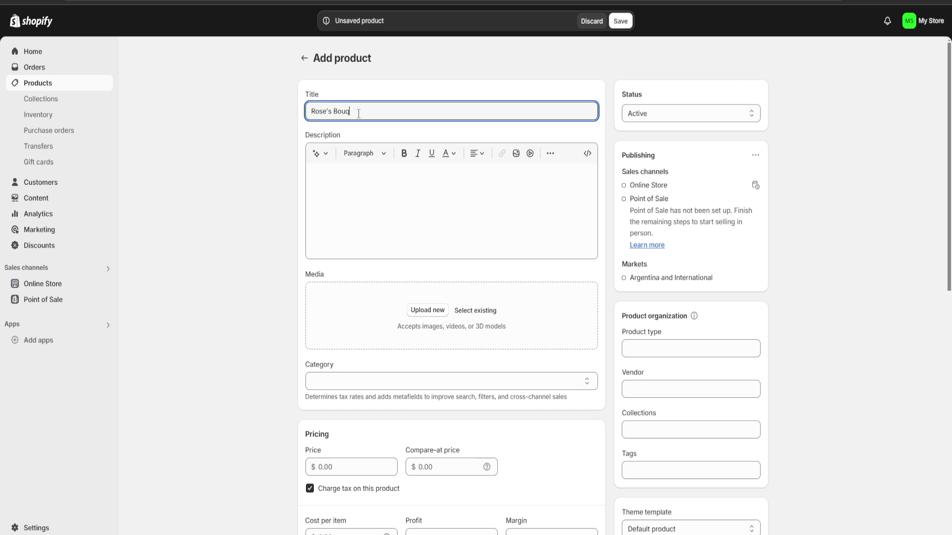
# Put placeholder text in the description and dismiss the AI description generator unused
pyautogui.click(370, 240)
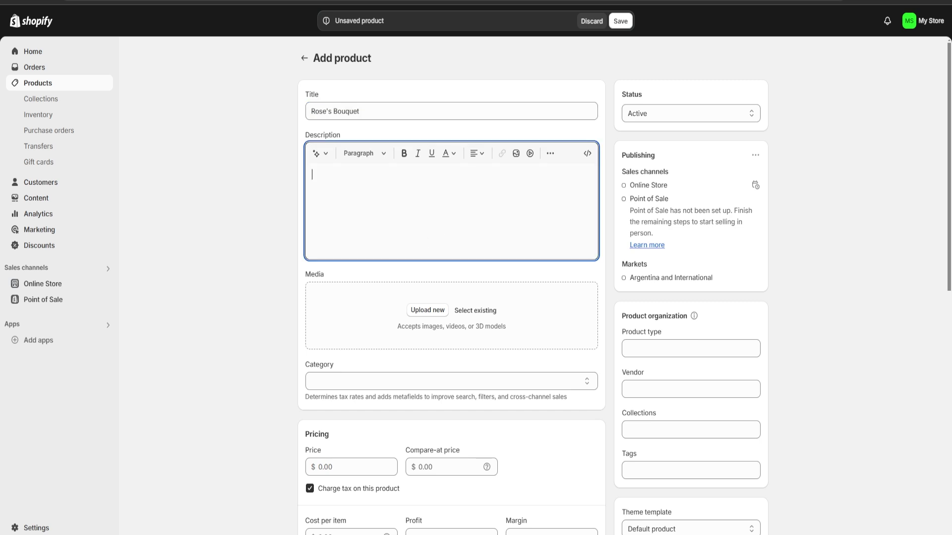
pyautogui.doubleClick(340, 135)
pyautogui.click(362, 146)
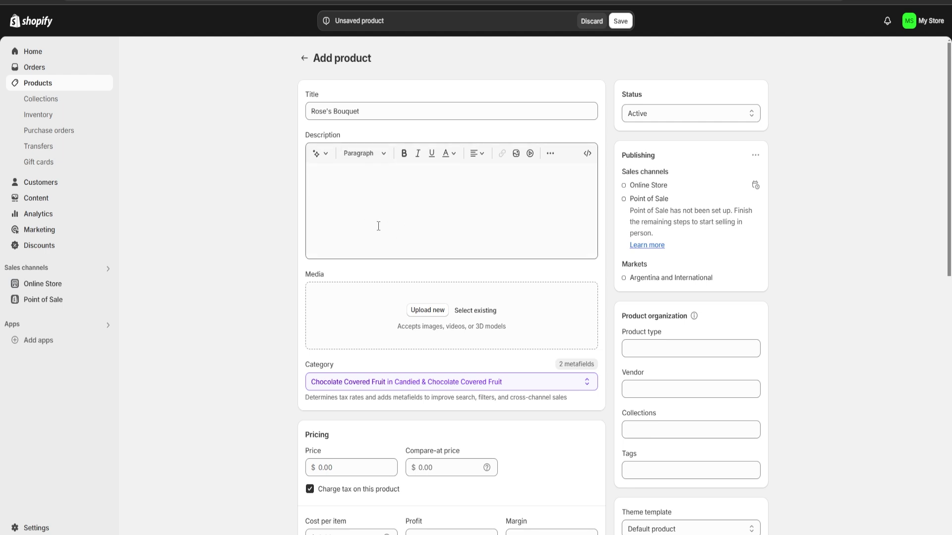
pyautogui.click(387, 209)
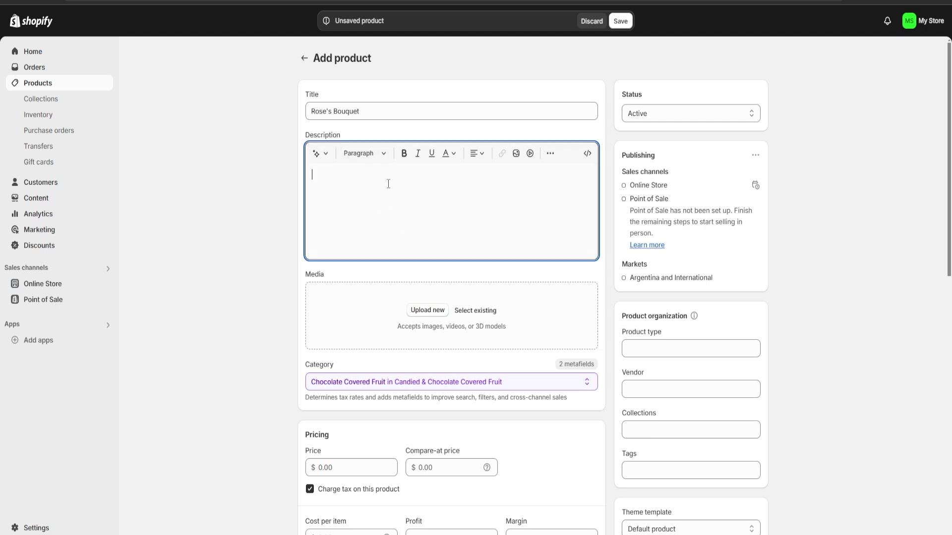
pyautogui.write('dskjnsvuj')
pyautogui.click(317, 154)
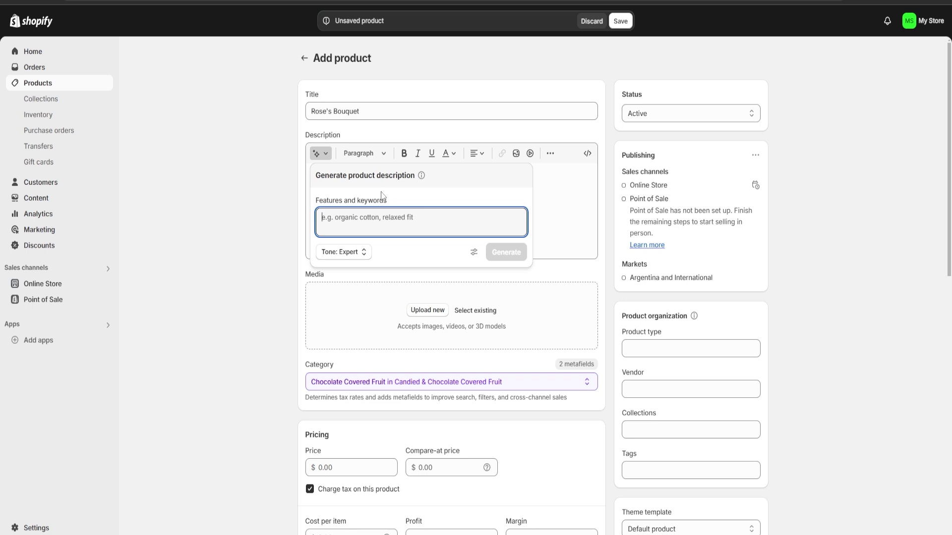
pyautogui.click(561, 214)
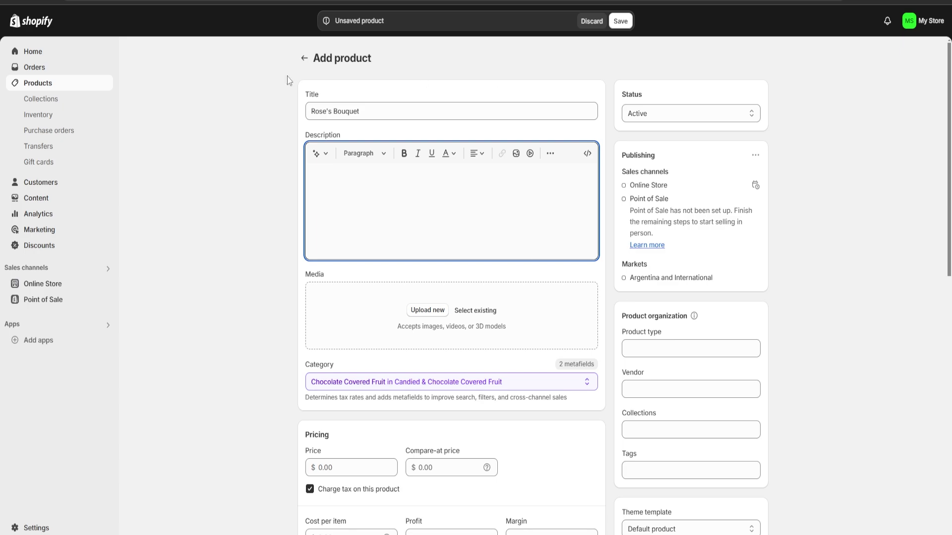
# Copy ChatGPT's rose bouquet reply and return to the Shopify product form
pyautogui.hotkey('ctrl', 'Tab')
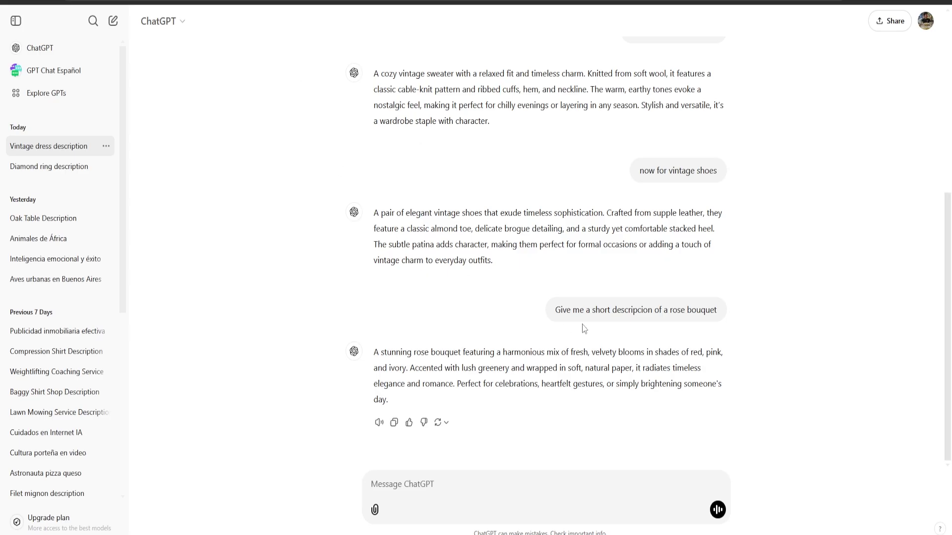
pyautogui.moveTo(555, 310); pyautogui.dragTo(731, 328)
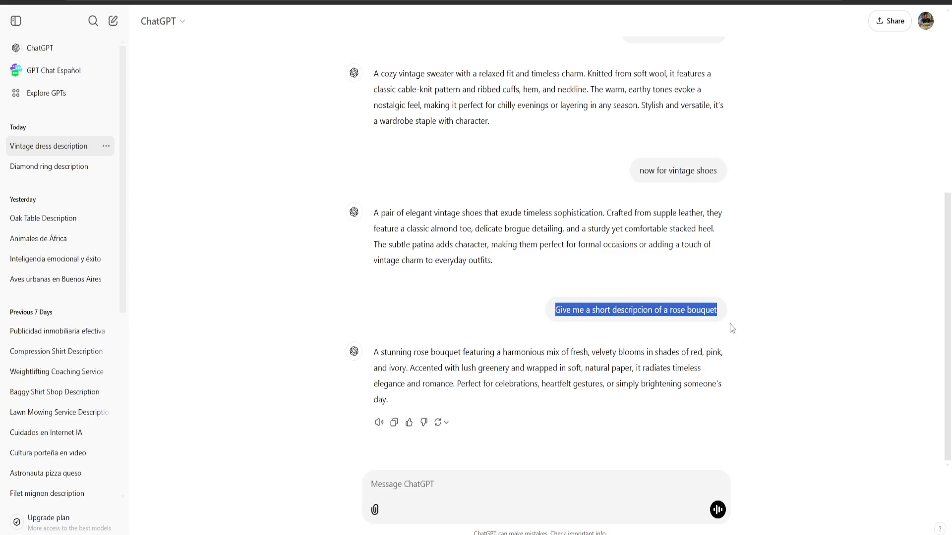
pyautogui.click(732, 330)
pyautogui.tripleClick(435, 377)
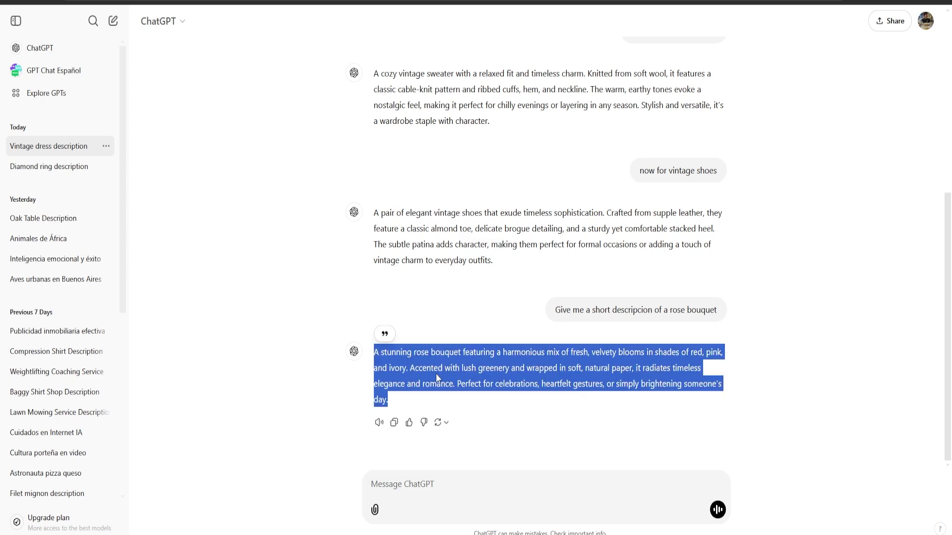
pyautogui.hotkey('ctrl', 'c')
pyautogui.hotkey('alt', 'Tab')
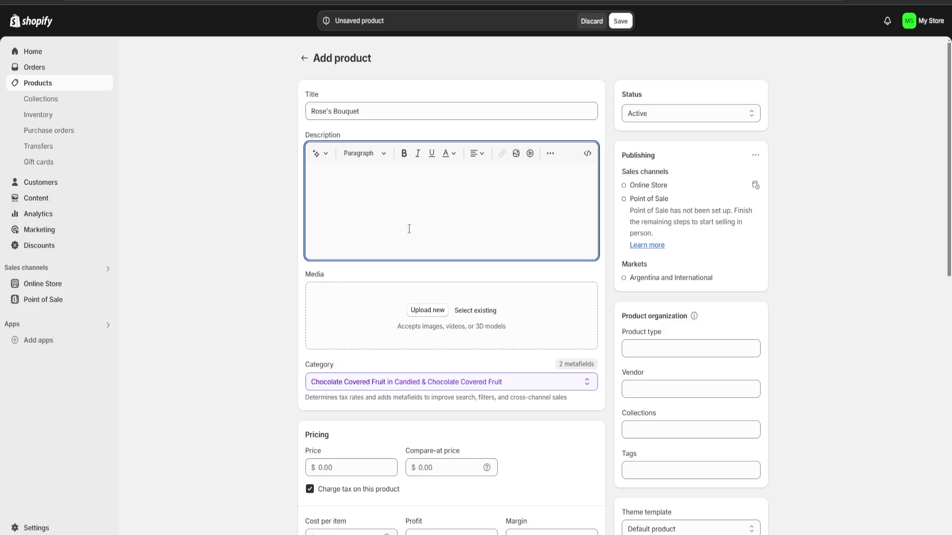
# Paste the ChatGPT rose bouquet text into the product description
pyautogui.hotkey('ctrl', 'v')
pyautogui.scroll(-2, 431, 271)
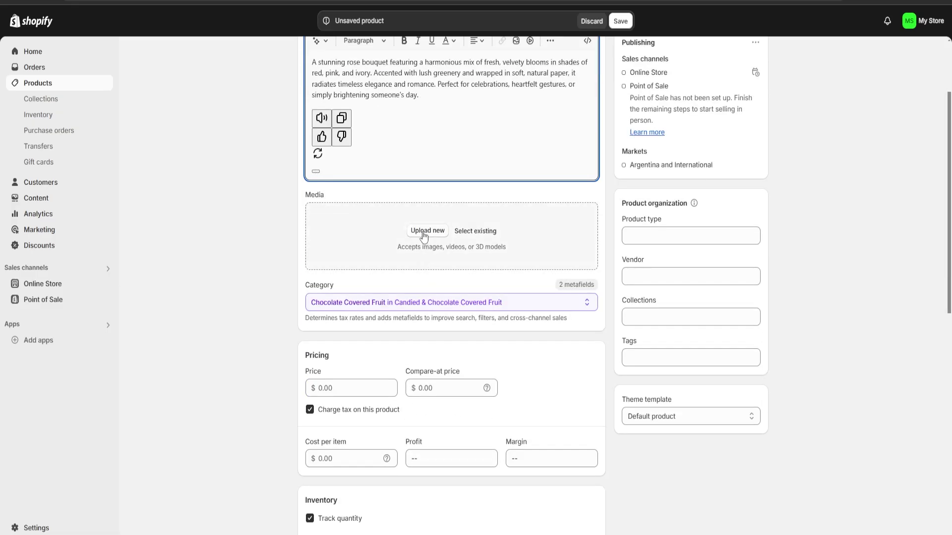
pyautogui.moveTo(326, 195); pyautogui.dragTo(309, 191)
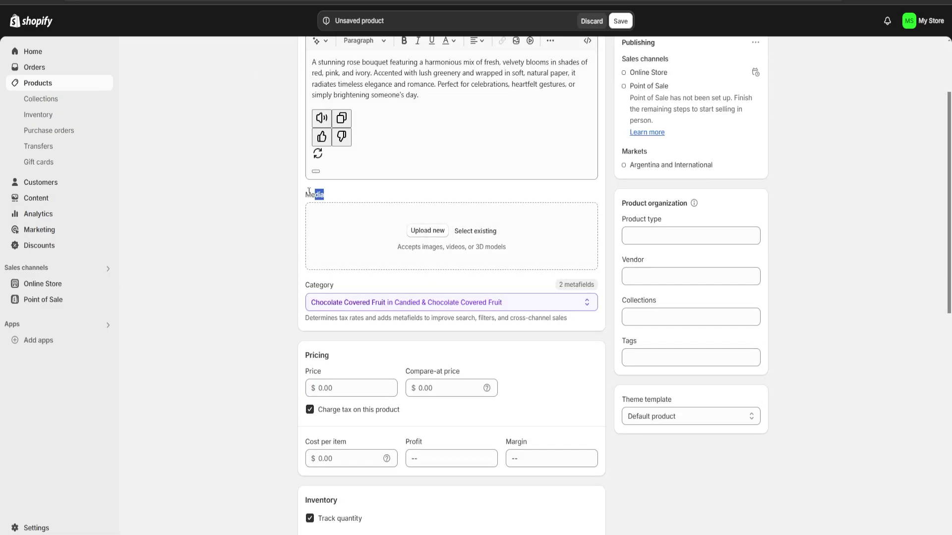
# Upload the bouquet photo as the product's media
pyautogui.click(428, 231)
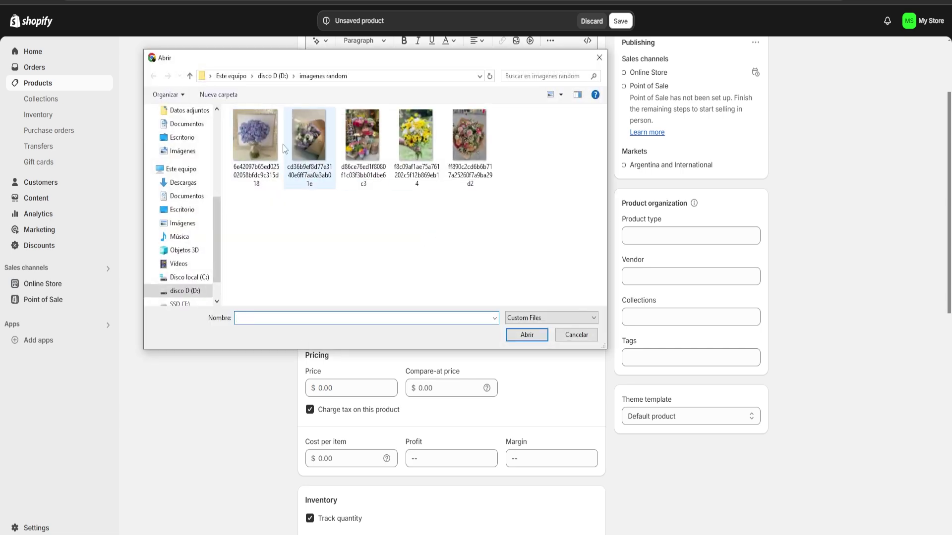
pyautogui.doubleClick(484, 155)
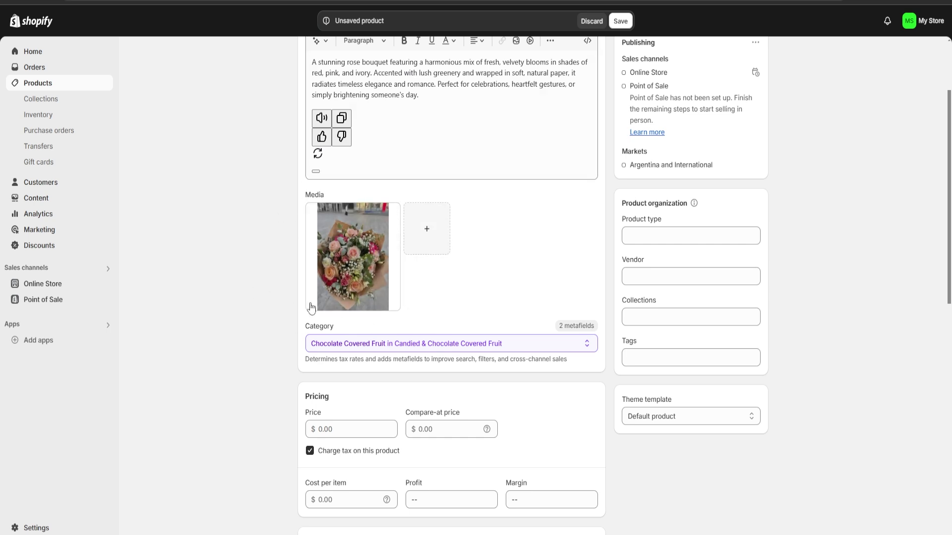
pyautogui.scroll(-1, 442, 287)
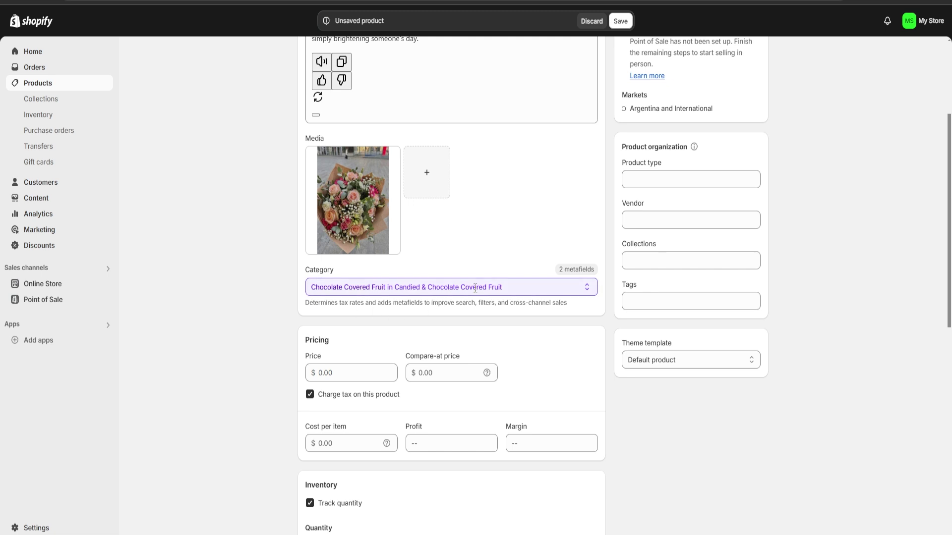
# Keep Chocolate Covered Fruit as the category and set the price to 10,000.00
pyautogui.click(342, 287)
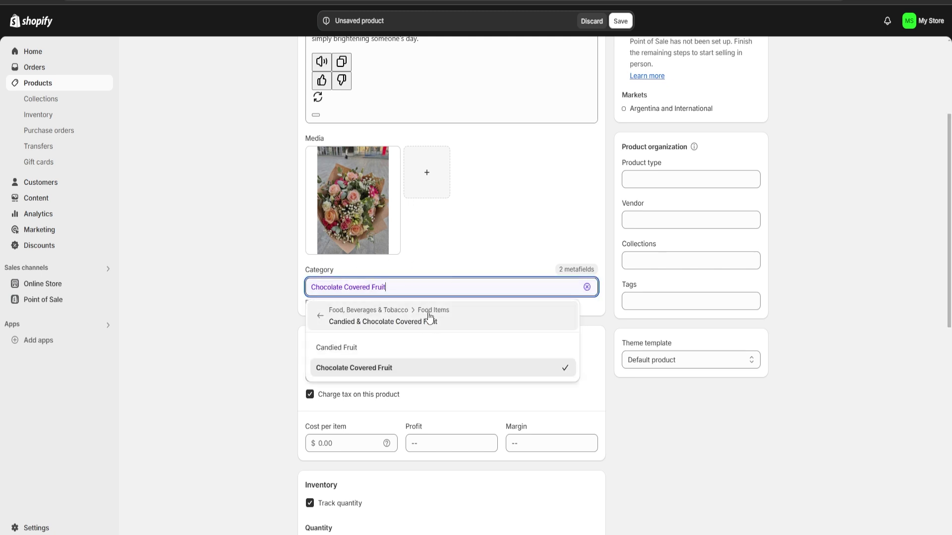
pyautogui.click(461, 240)
pyautogui.scroll(-5, 491, 260)
pyautogui.scroll(2, 391, 210)
pyautogui.click(334, 205)
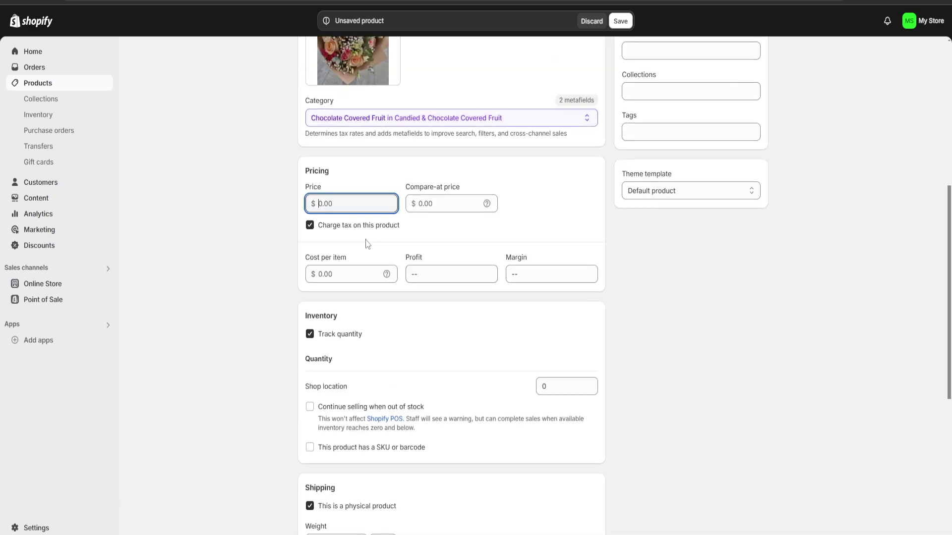
pyautogui.scroll(-2, 404, 261)
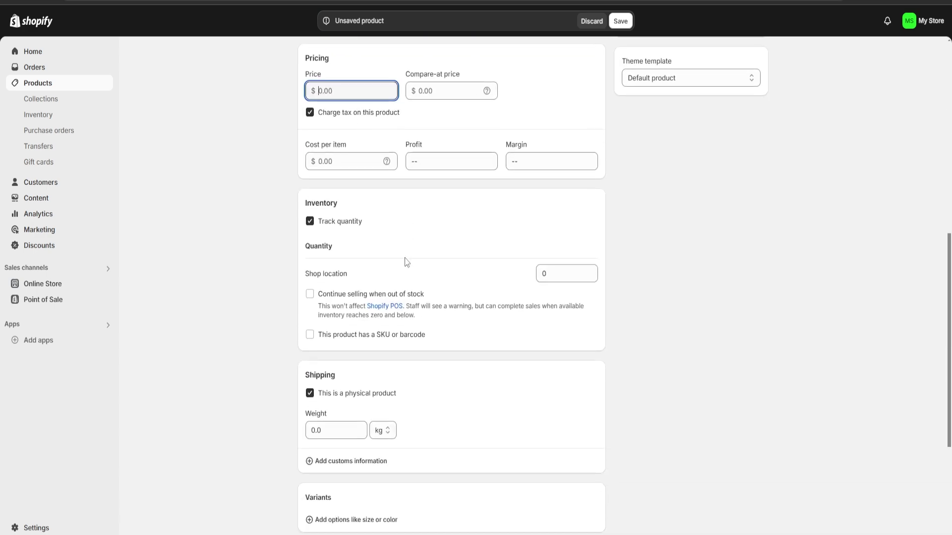
pyautogui.write('10,000.00')
pyautogui.click(191, 129)
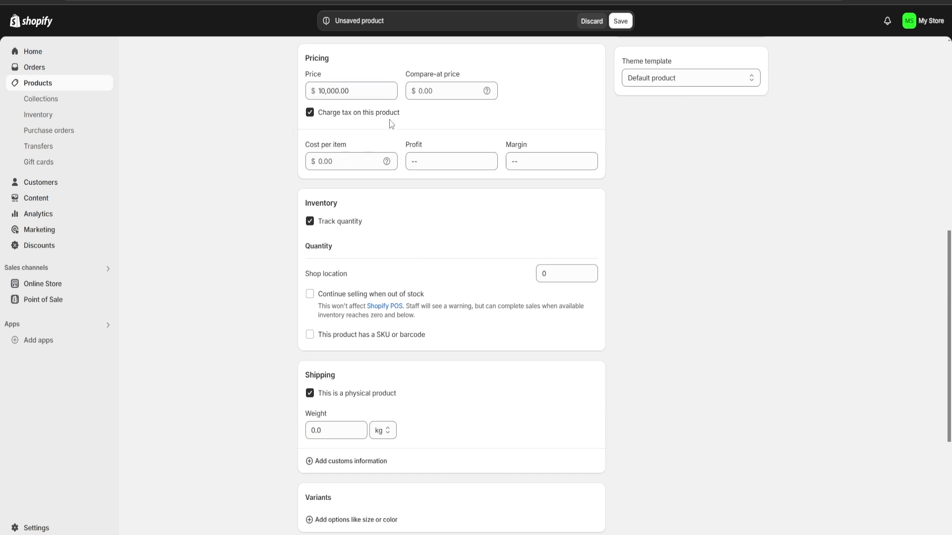
# Set cost per item to 7,000.00 for a 30% margin and turn off quantity tracking
pyautogui.click(345, 165)
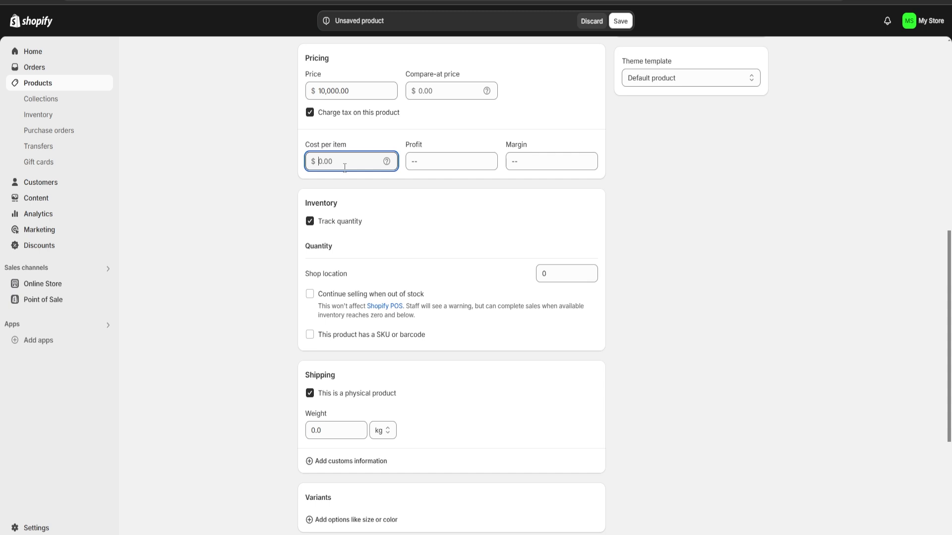
pyautogui.write('7000')
pyautogui.click(461, 213)
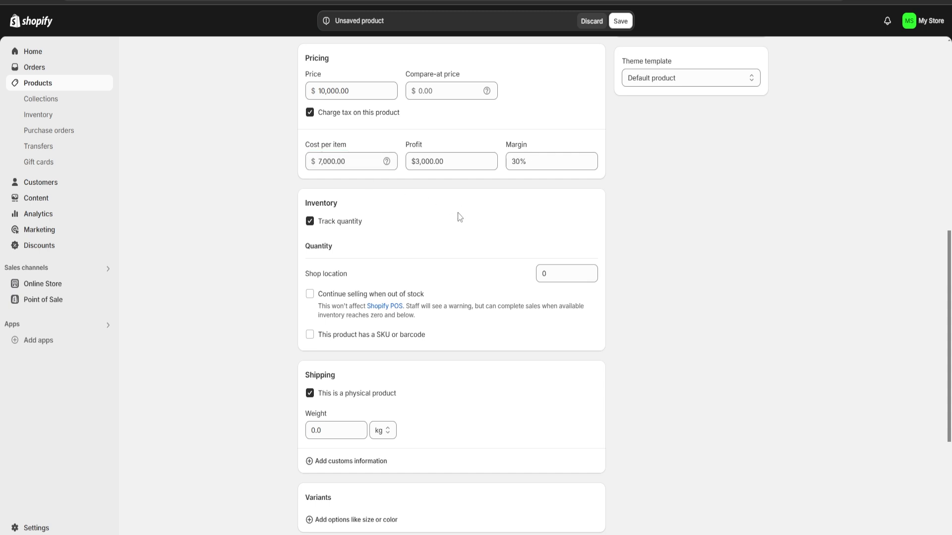
pyautogui.moveTo(408, 164); pyautogui.dragTo(449, 162)
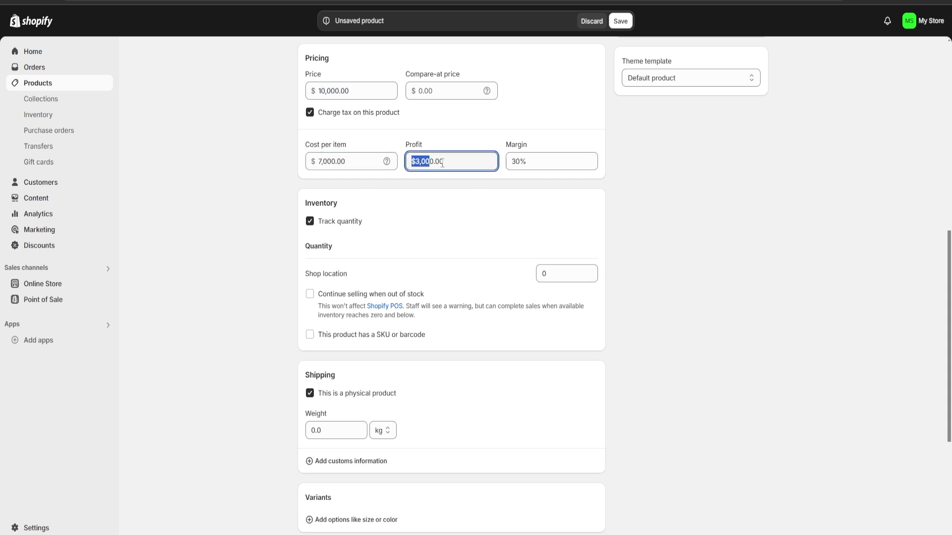
pyautogui.click(455, 210)
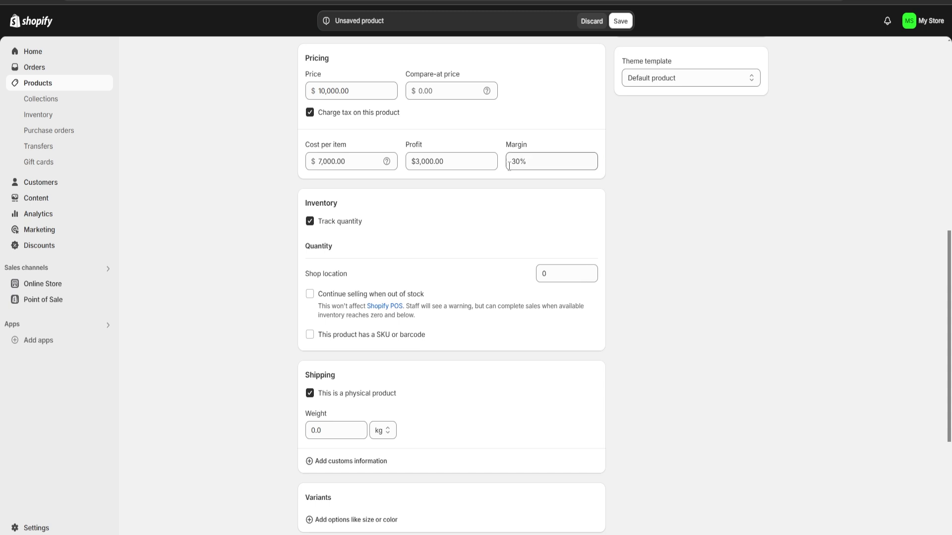
pyautogui.moveTo(509, 164); pyautogui.dragTo(534, 162)
pyautogui.click(498, 124)
pyautogui.click(309, 221)
# Leave the product's shipping weight at 0.0
pyautogui.scroll(-3, 302, 166)
pyautogui.scroll(-2, 403, 159)
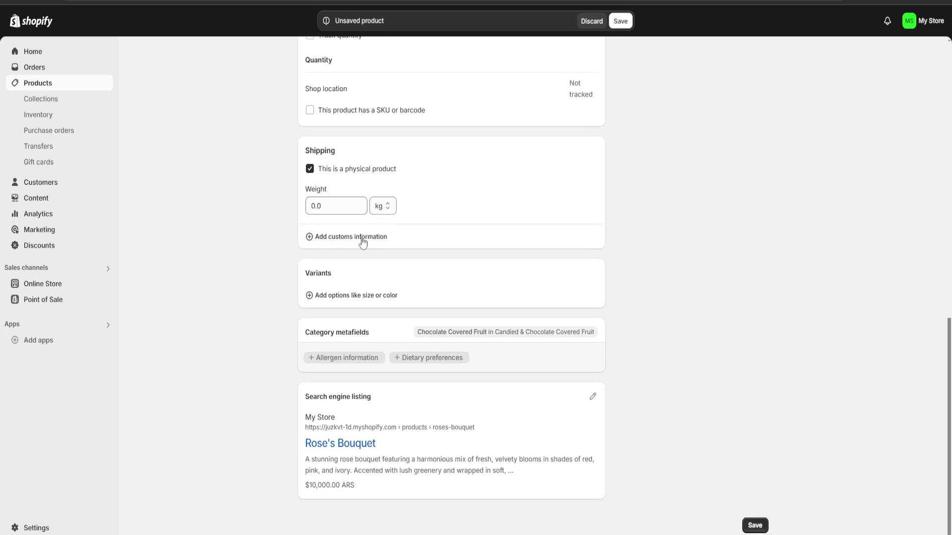
pyautogui.click(339, 207)
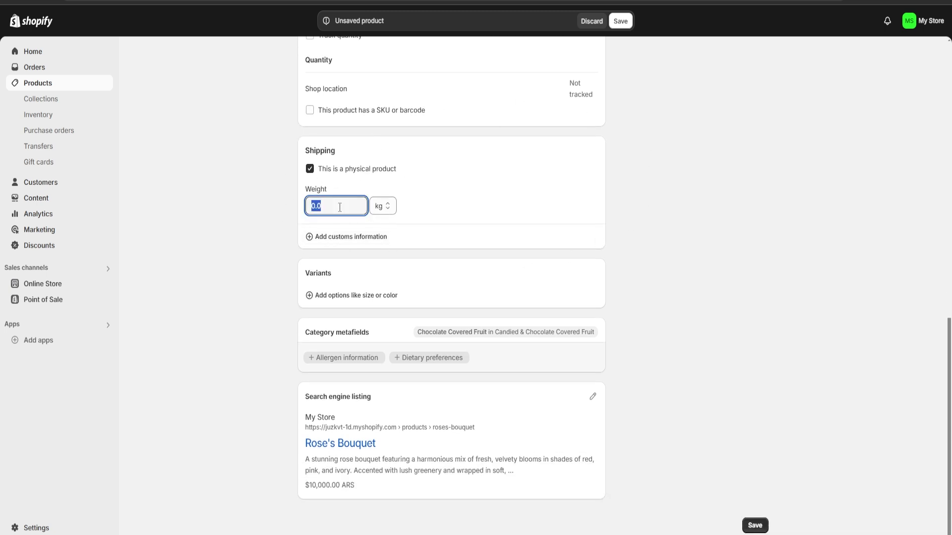
pyautogui.click(465, 224)
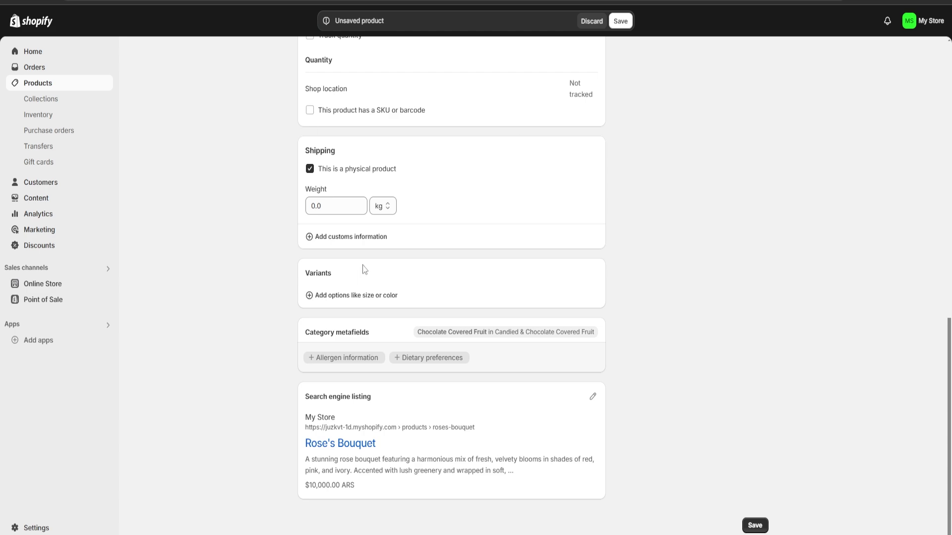
pyautogui.click(331, 204)
pyautogui.click(498, 224)
pyautogui.scroll(10, 789, 303)
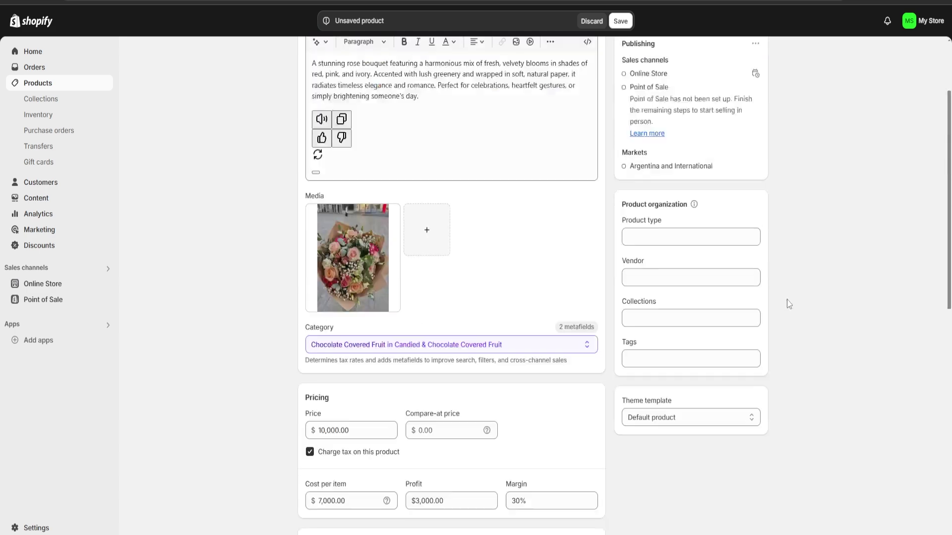
pyautogui.scroll(2, 788, 304)
pyautogui.scroll(-4, 655, 160)
# Add Rose's Bouquet to the Home page collection
pyautogui.click(658, 159)
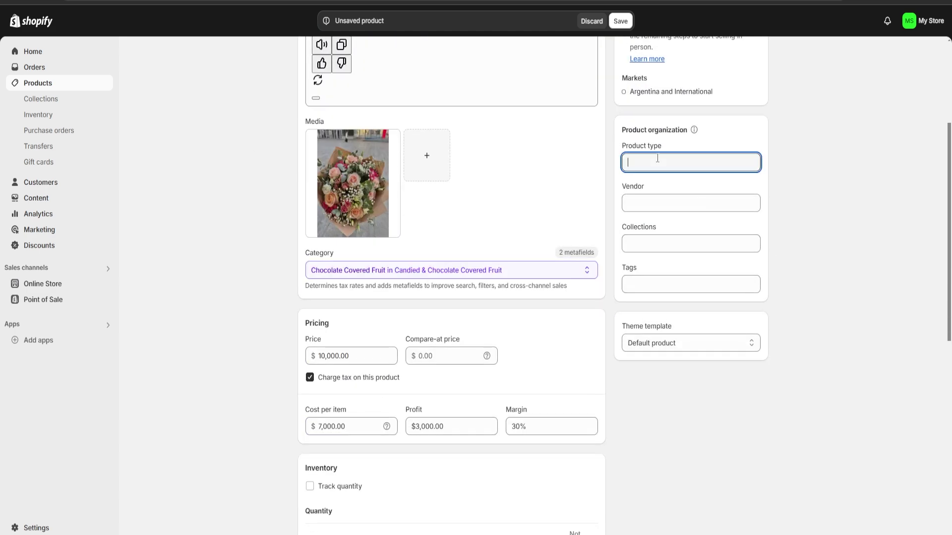
pyautogui.click(646, 203)
pyautogui.click(645, 243)
pyautogui.click(692, 287)
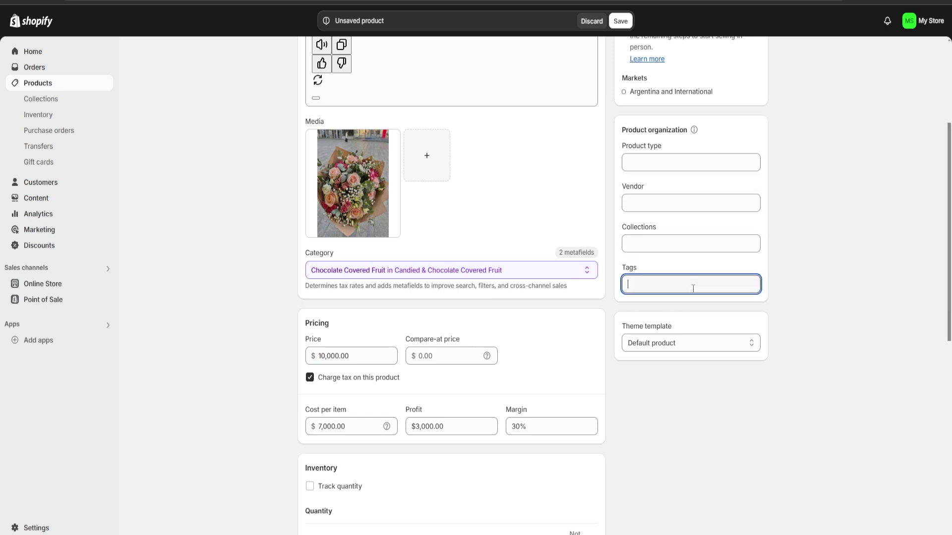
pyautogui.click(661, 238)
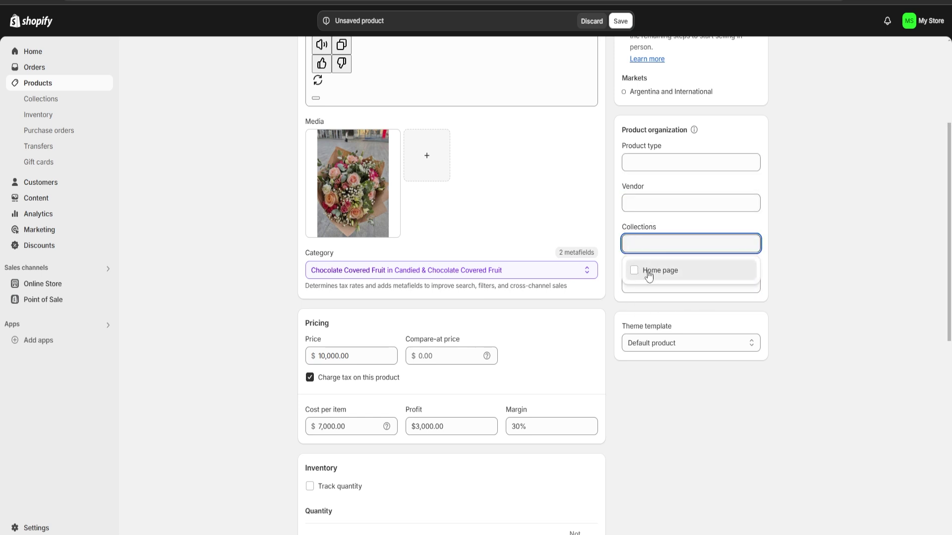
pyautogui.click(654, 277)
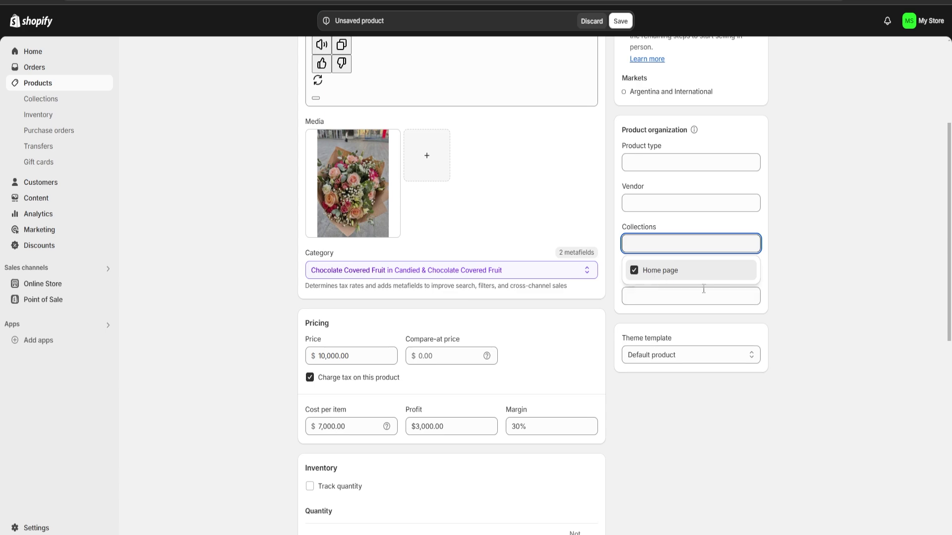
pyautogui.click(800, 270)
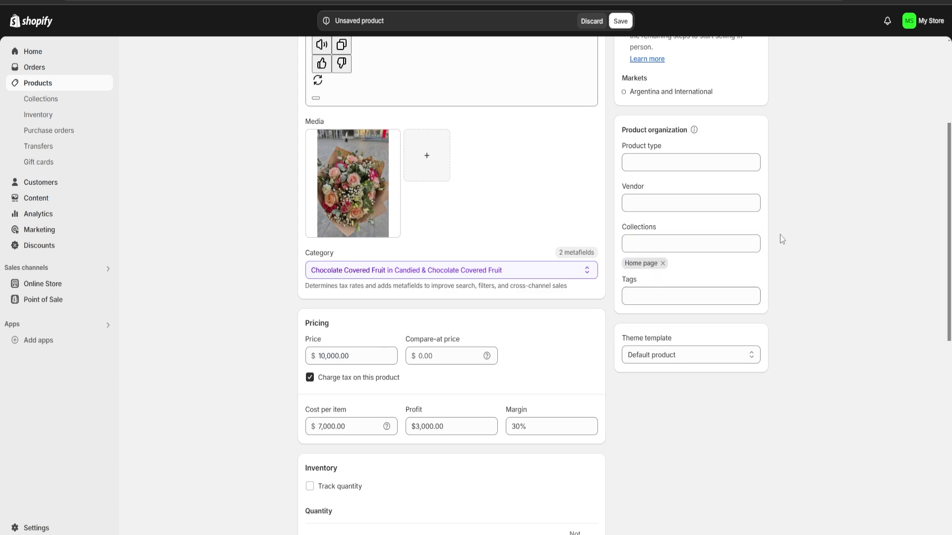
# Tag the product Bouquet and save it
pyautogui.click(689, 296)
pyautogui.scroll(4, 721, 325)
pyautogui.scroll(-5, 682, 321)
pyautogui.click(649, 244)
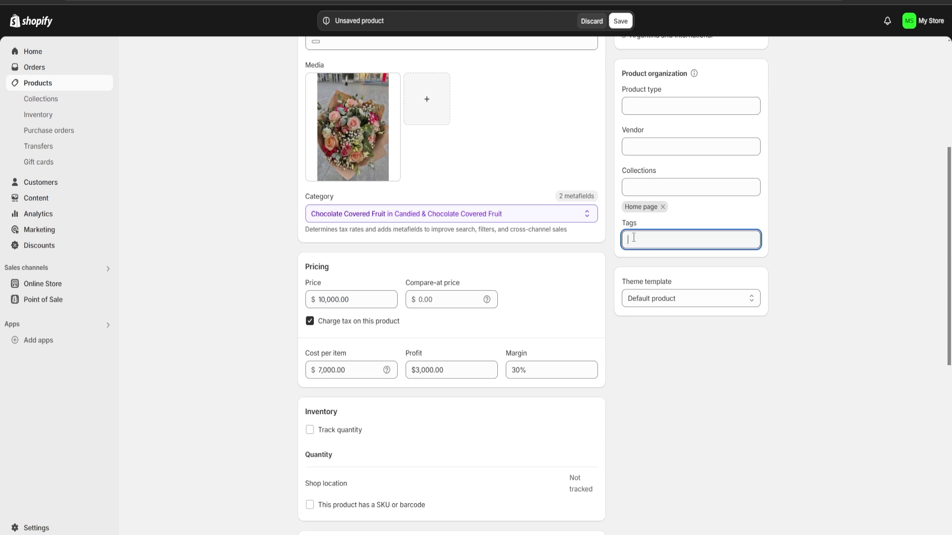
pyautogui.write('Bouquet')
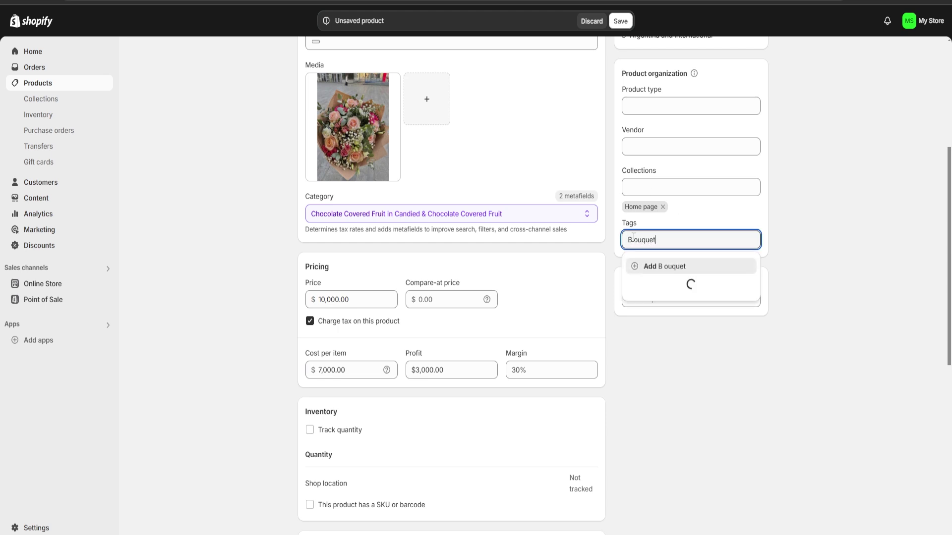
pyautogui.click(812, 227)
pyautogui.click(706, 239)
pyautogui.press('Return')
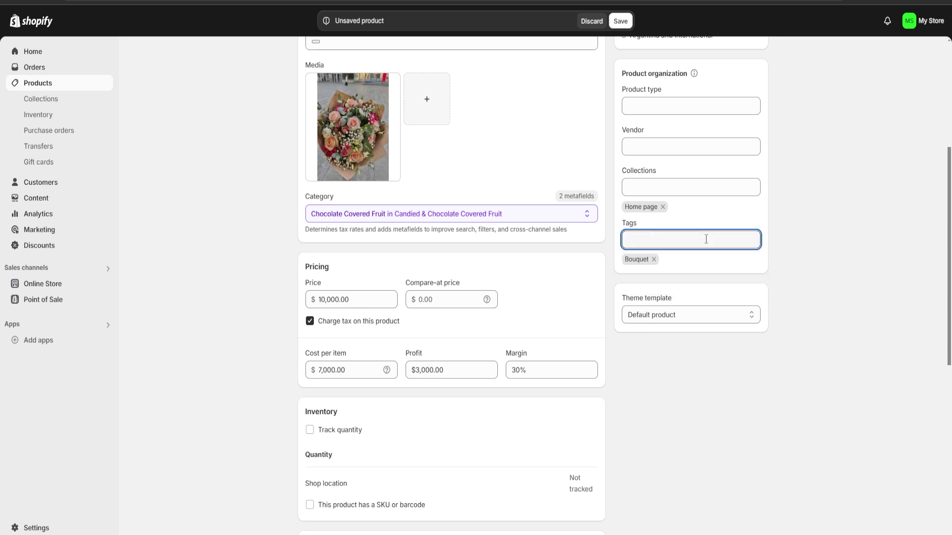
pyautogui.click(707, 367)
pyautogui.scroll(-8, 682, 332)
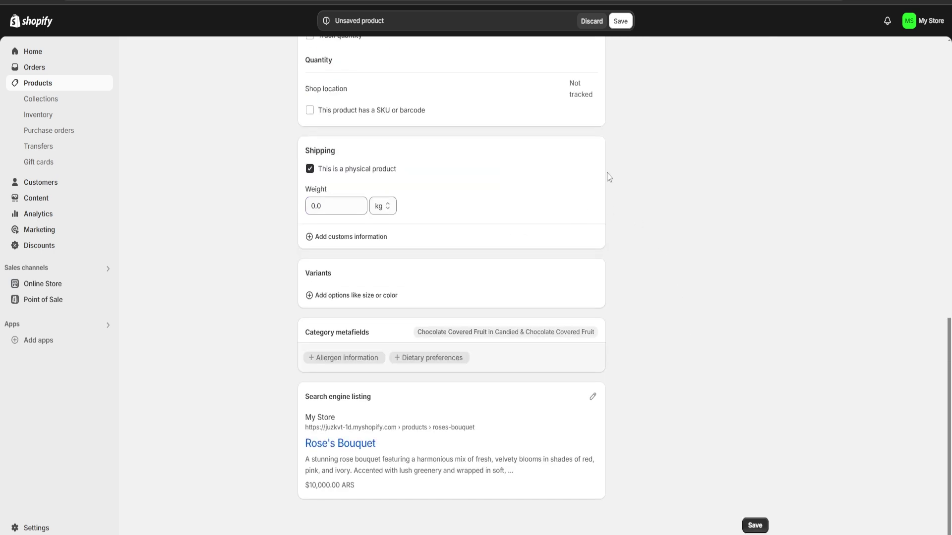
pyautogui.click(757, 527)
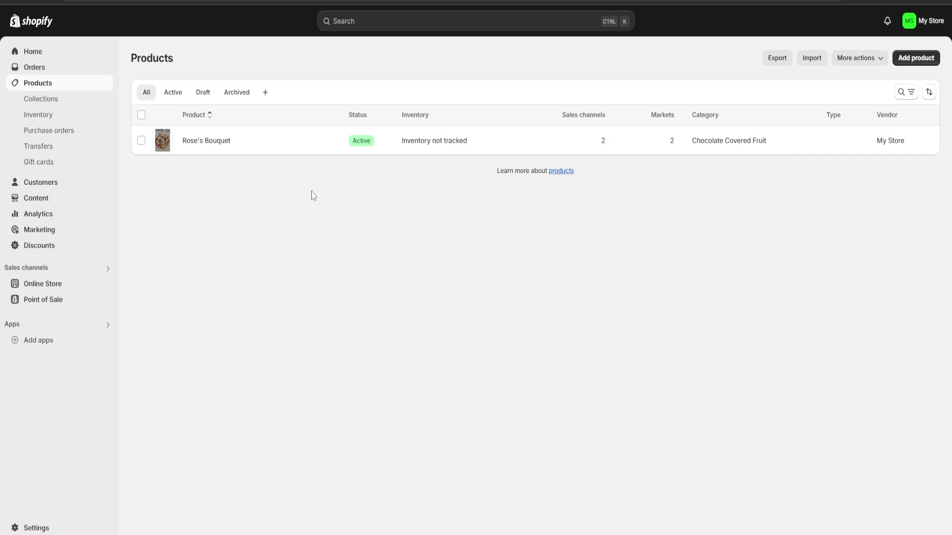
# Start another new product from the Products list
pyautogui.click(918, 59)
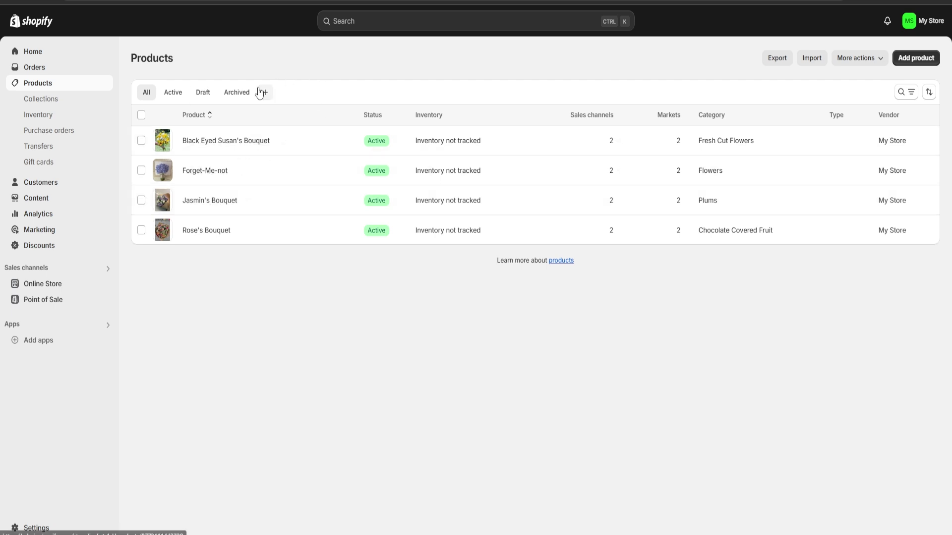
# Open Online Store > Themes and browse past the Dawn theme to the popular free themes
pyautogui.click(50, 285)
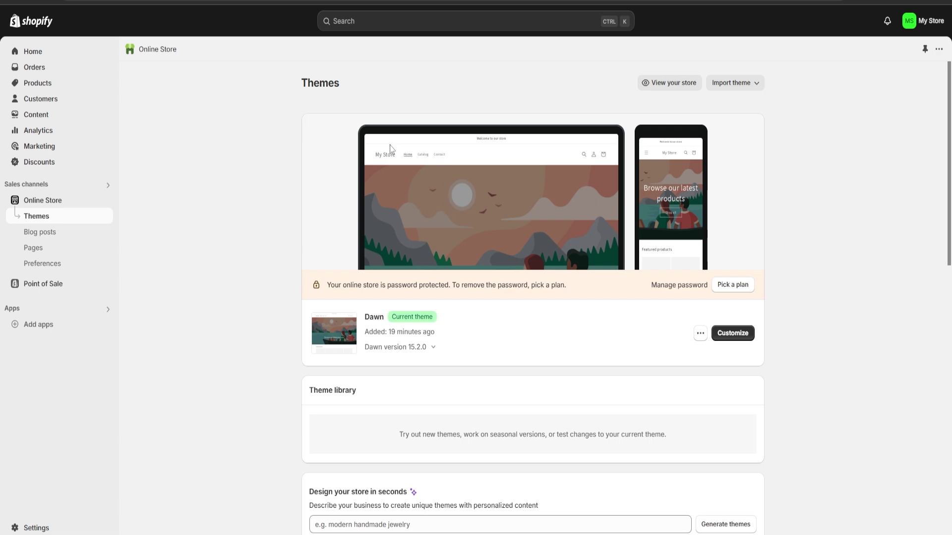
pyautogui.moveTo(289, 90); pyautogui.dragTo(374, 90)
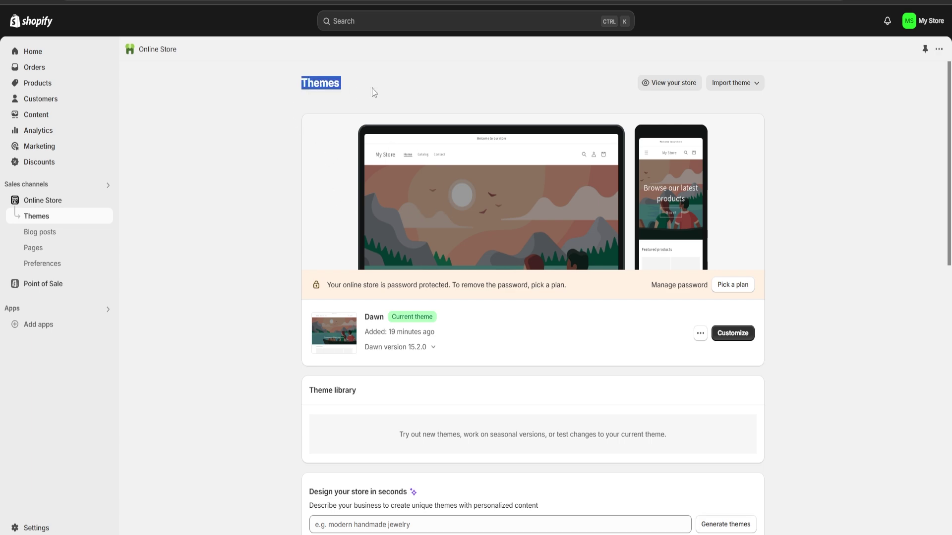
pyautogui.click(374, 90)
pyautogui.scroll(-5, 430, 214)
pyautogui.scroll(-5, 430, 214)
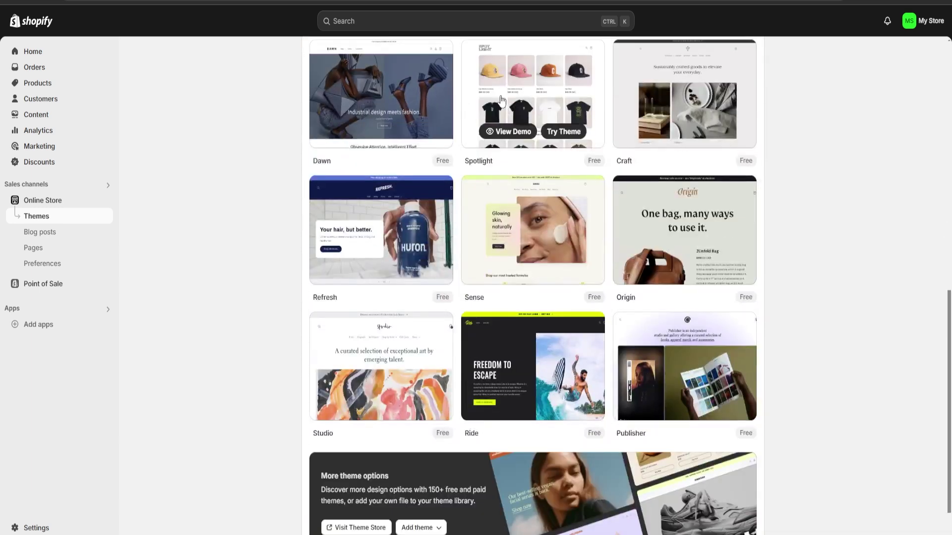
pyautogui.moveTo(556, 391)
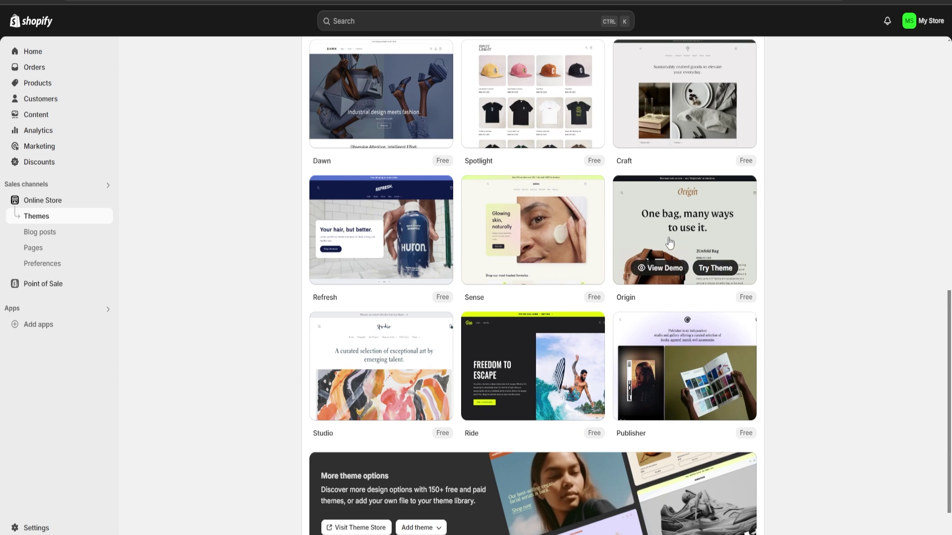
pyautogui.scroll(2, 397, 305)
pyautogui.scroll(-3, 370, 344)
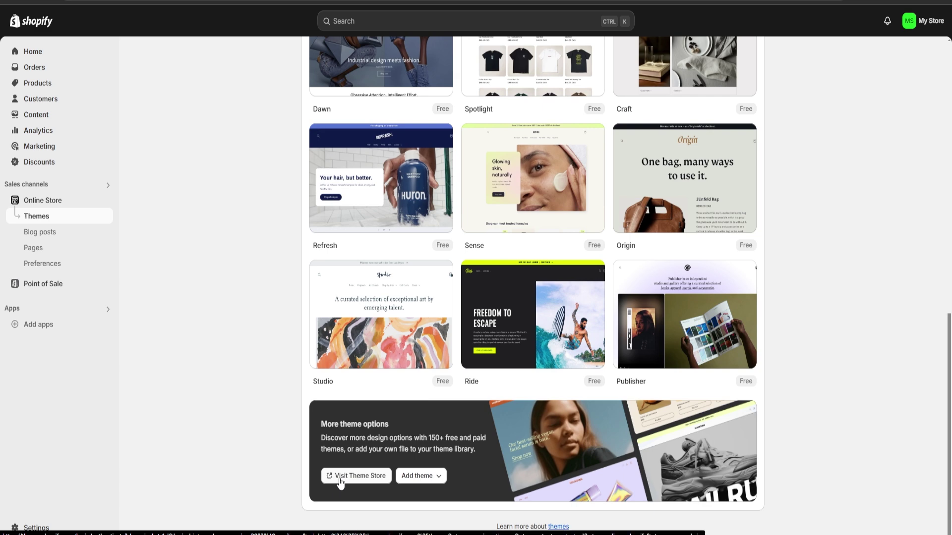
pyautogui.click(339, 479)
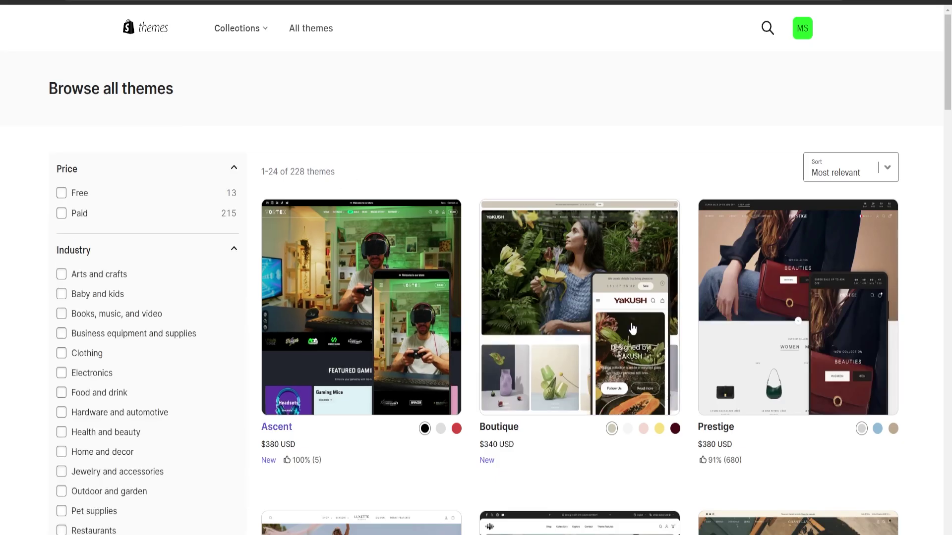
pyautogui.scroll(-5, 337, 351)
pyautogui.scroll(-15, 337, 351)
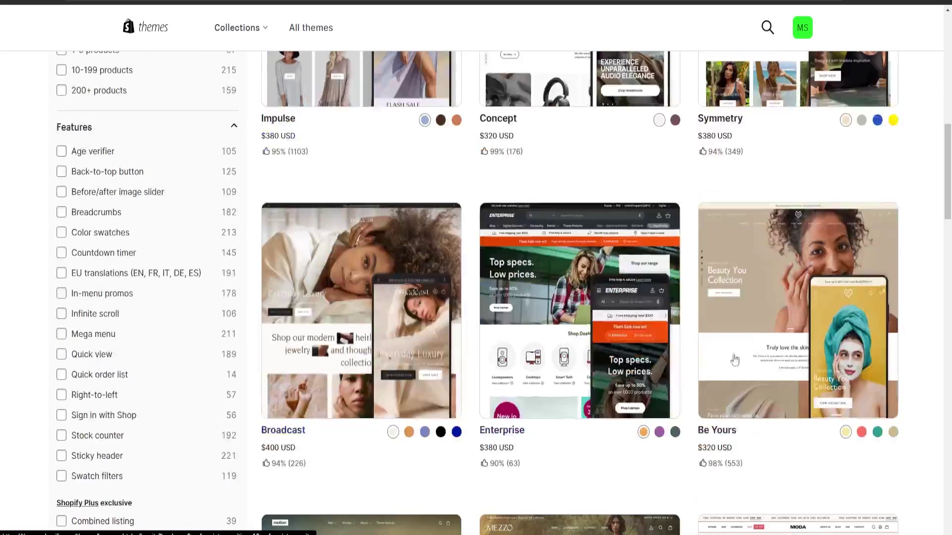
pyautogui.scroll(20, 334, 381)
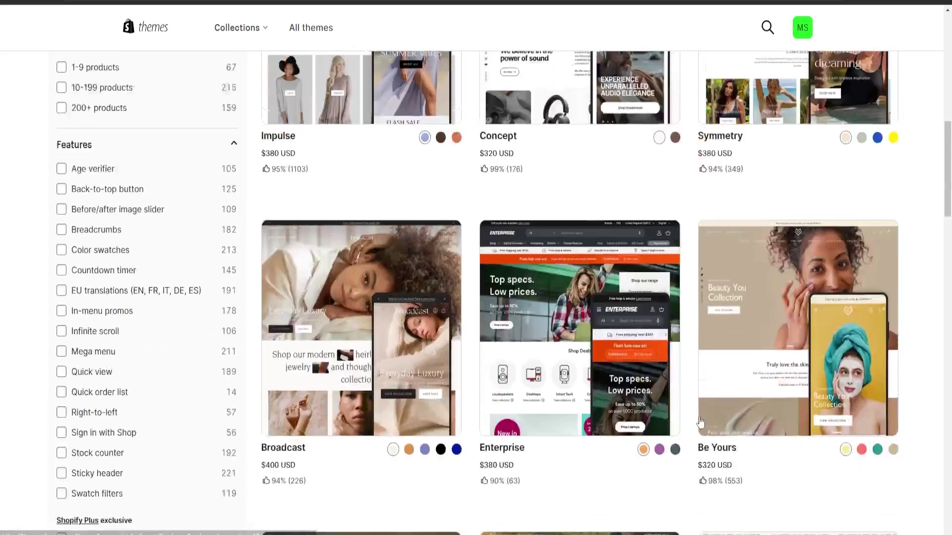
pyautogui.scroll(-8, 583, 402)
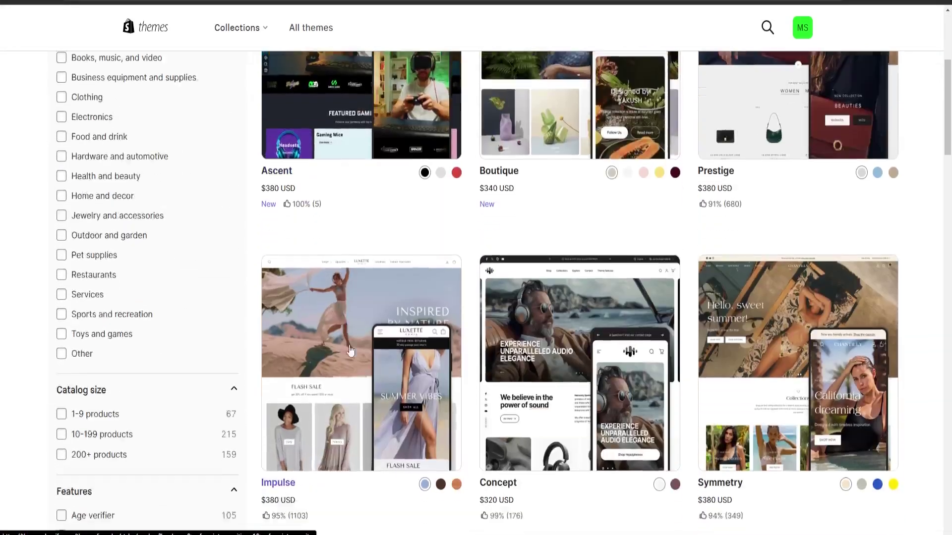
pyautogui.scroll(-10, 583, 402)
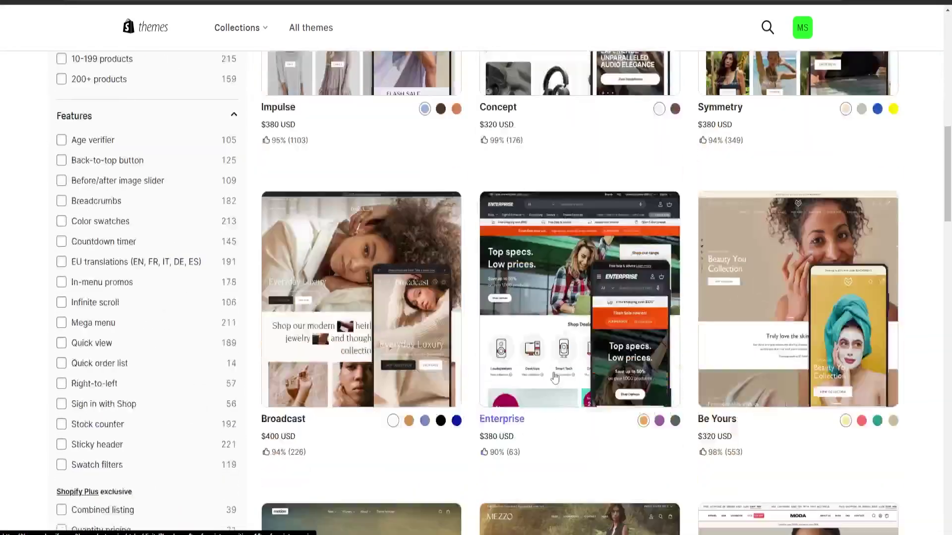
pyautogui.scroll(5, 542, 384)
pyautogui.scroll(10, 545, 376)
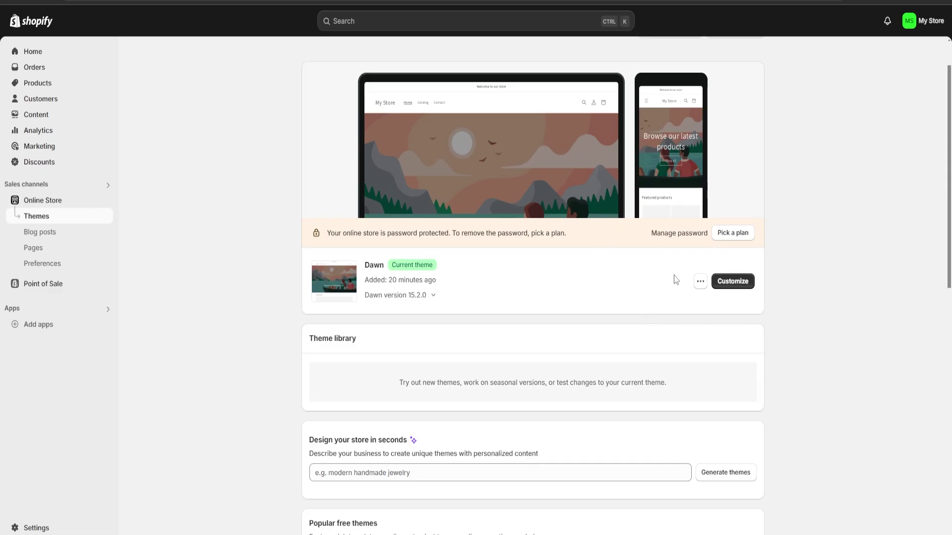
# Launch the Dawn theme editor on the Home page, showing the Image banner settings
pyautogui.click(733, 281)
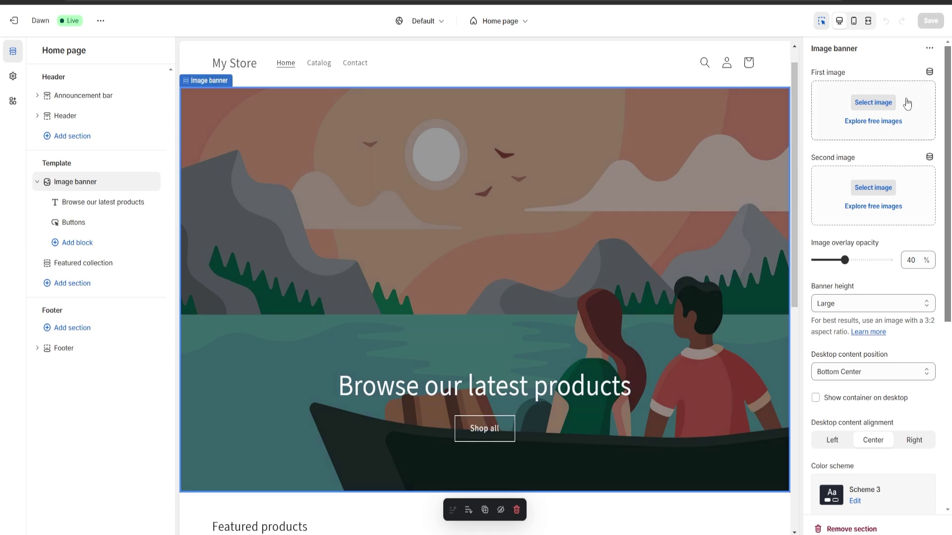
pyautogui.scroll(-4, 874, 221)
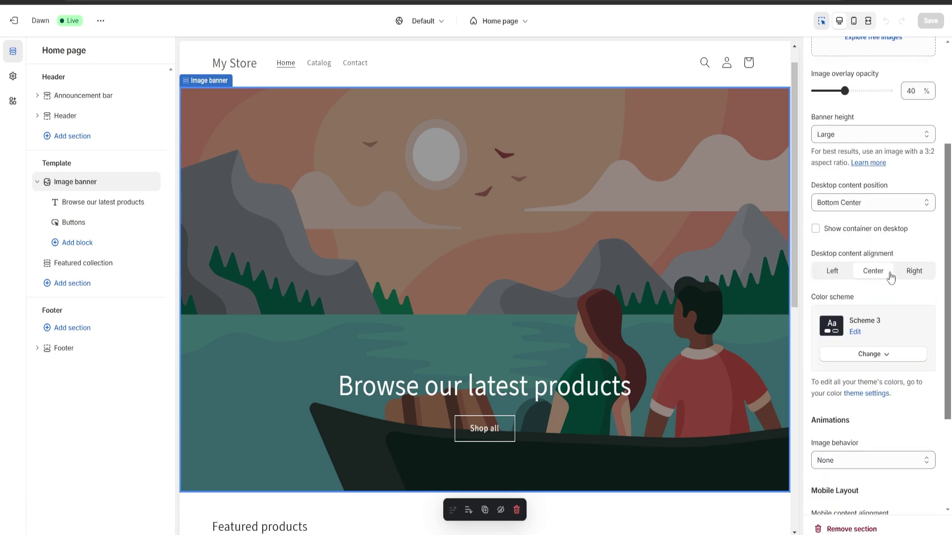
pyautogui.scroll(4, 893, 288)
pyautogui.scroll(-4, 882, 164)
pyautogui.scroll(4, 887, 208)
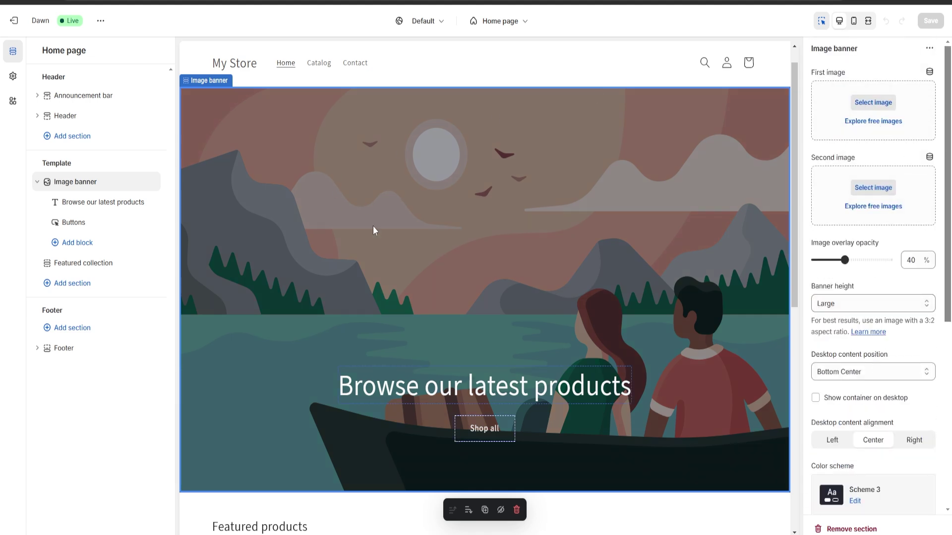
# Upload the flower shop JPG and use it as the Image banner's first image
pyautogui.click(874, 110)
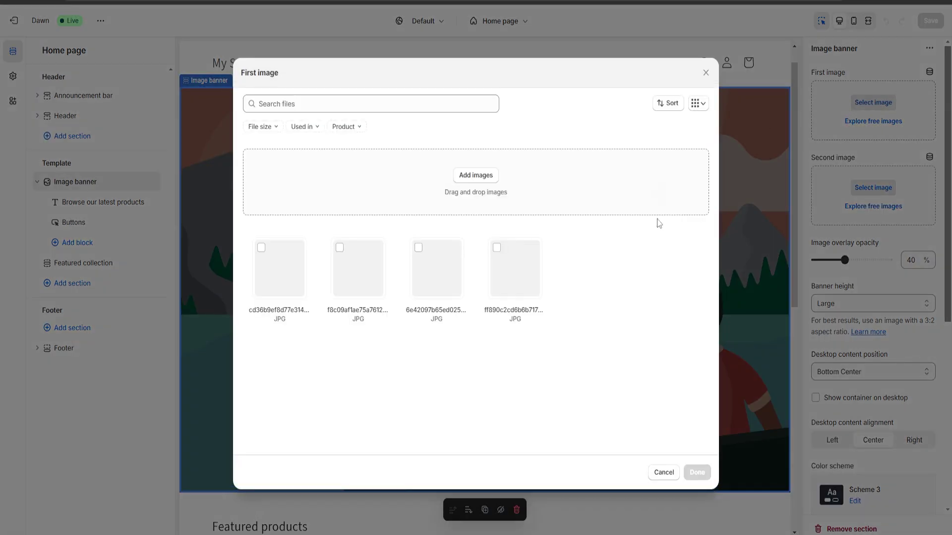
pyautogui.click(476, 176)
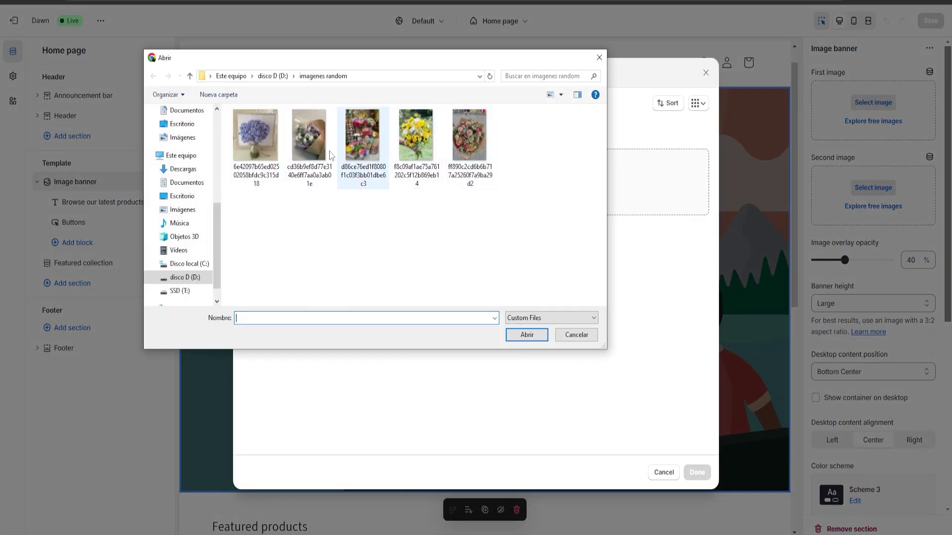
pyautogui.doubleClick(362, 135)
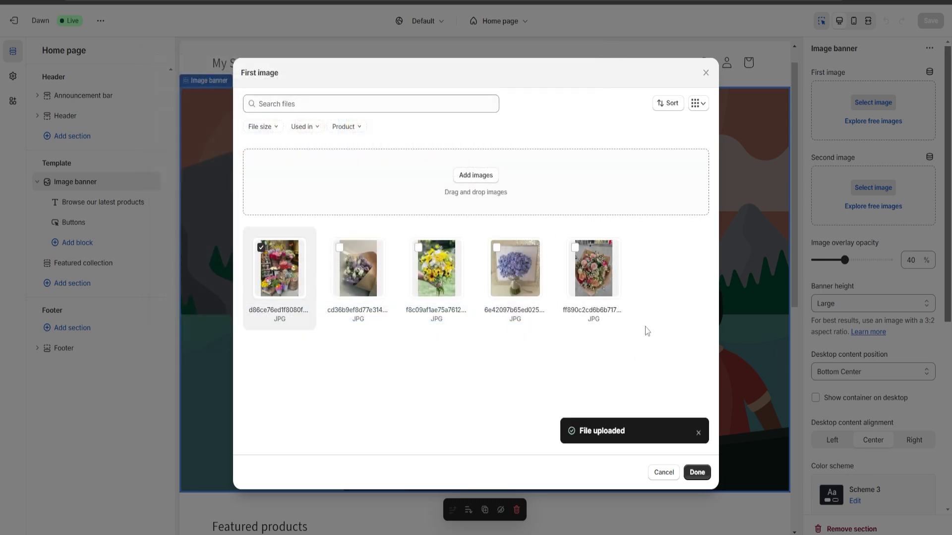
pyautogui.click(697, 473)
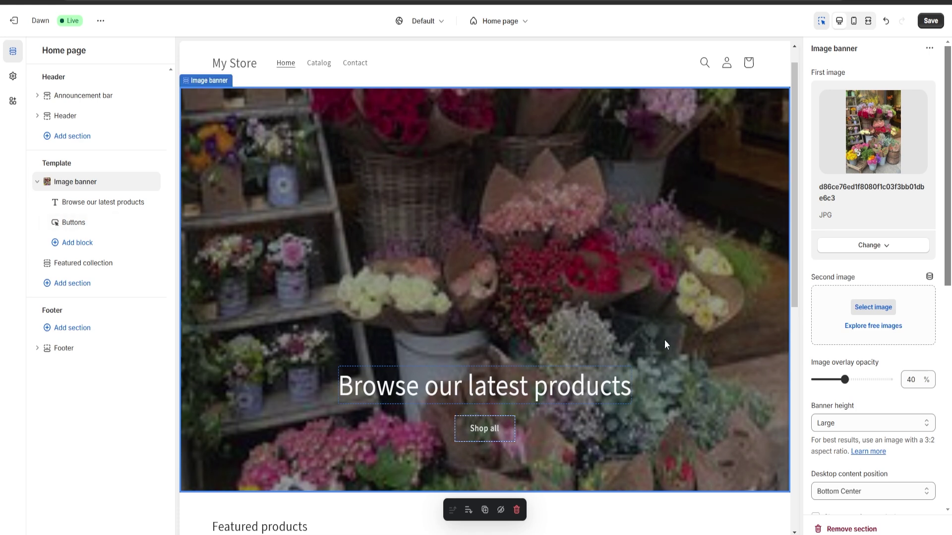
pyautogui.scroll(-9, 887, 387)
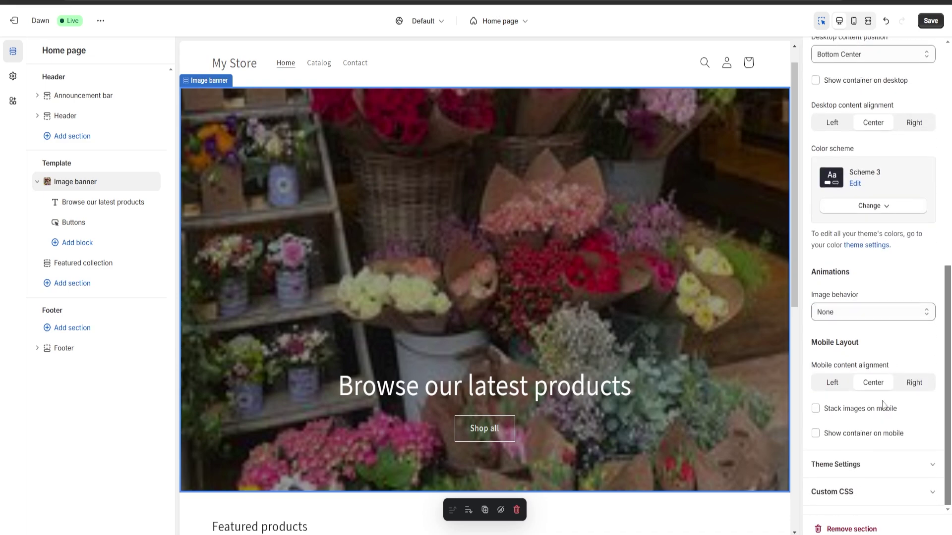
pyautogui.scroll(9, 890, 386)
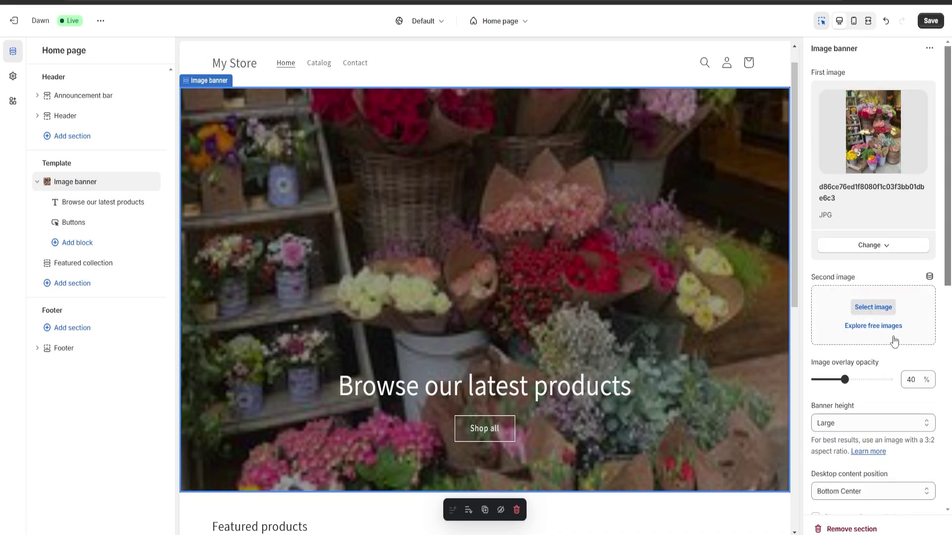
pyautogui.scroll(-6, 895, 342)
pyautogui.scroll(5, 894, 357)
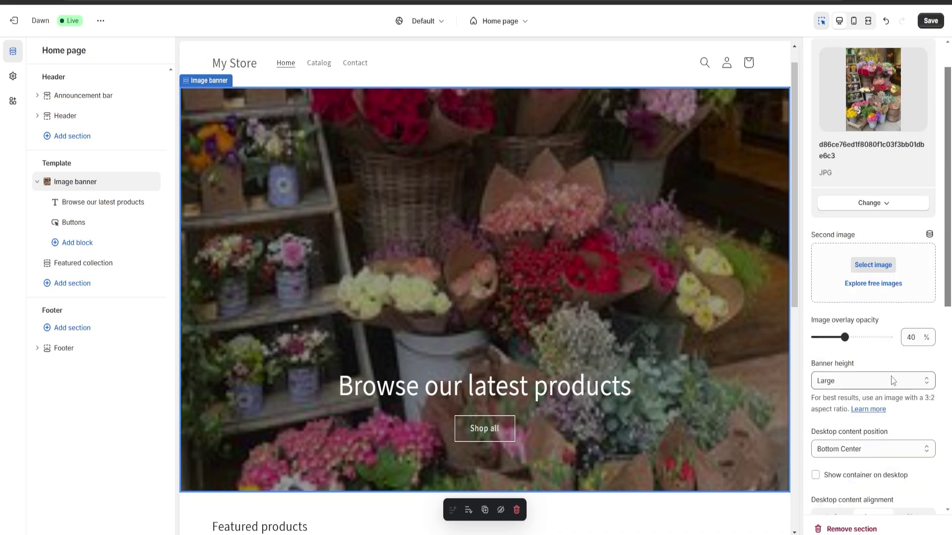
pyautogui.scroll(1, 898, 283)
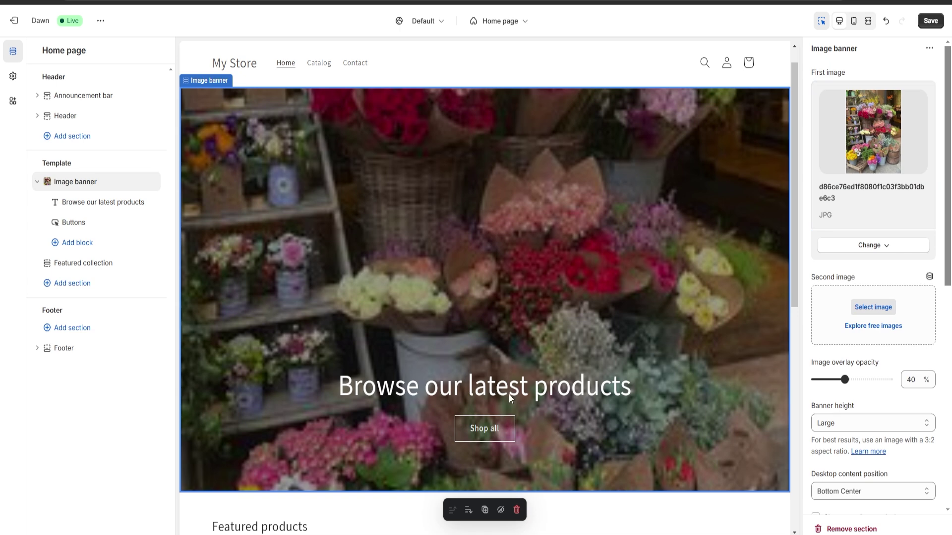
# Replace the Image banner heading 'Browse our latest products' with 'Welcome To my flower Shop'
pyautogui.click(550, 392)
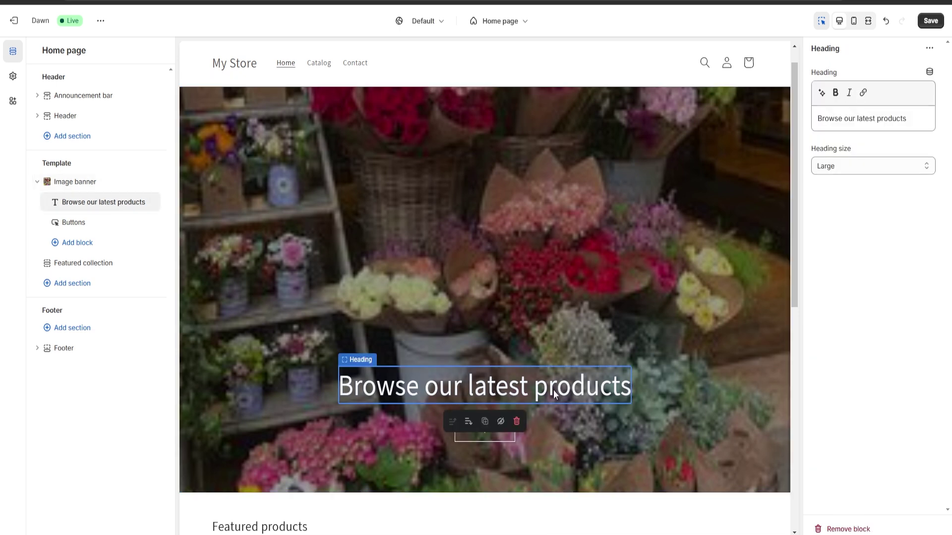
pyautogui.tripleClick(894, 114)
pyautogui.press('BackSpace')
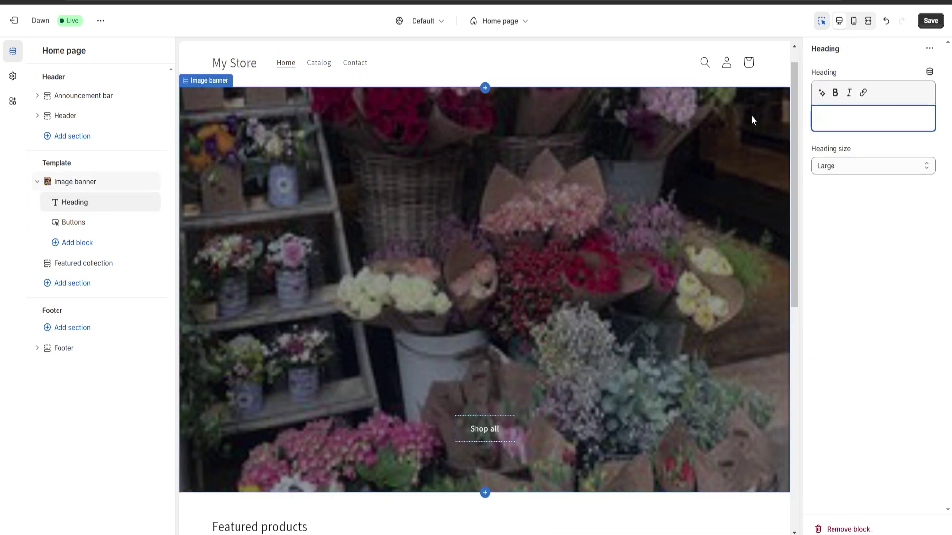
pyautogui.write('WElcome To')
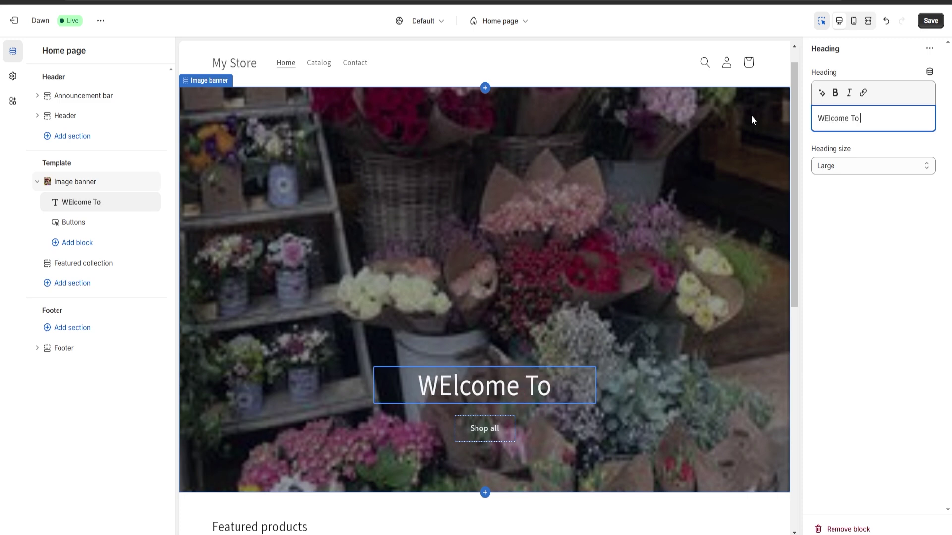
pyautogui.write(' mmy')
pyautogui.press('BackSpace')
pyautogui.press('BackSpace')
pyautogui.press('BackSpace')
pyautogui.write('my flower Shop')
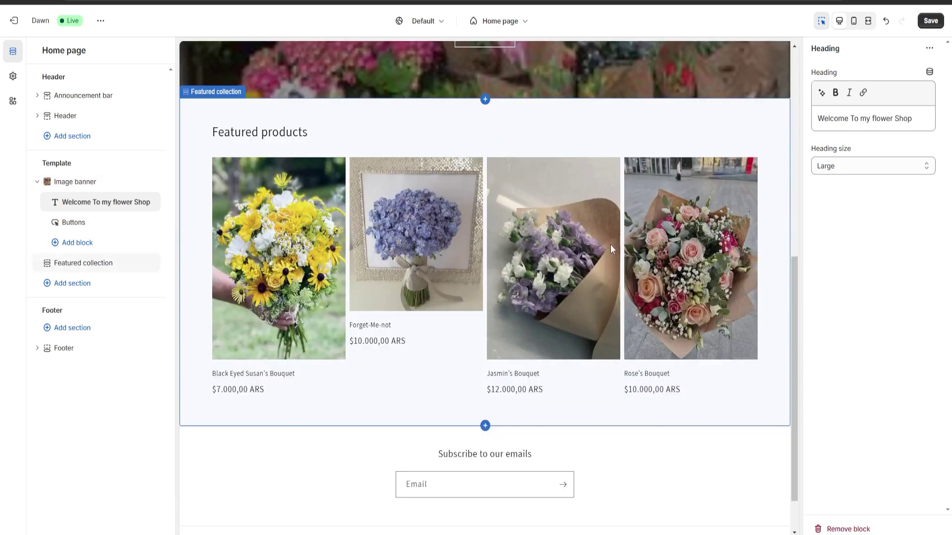
pyautogui.scroll(-1, 611, 245)
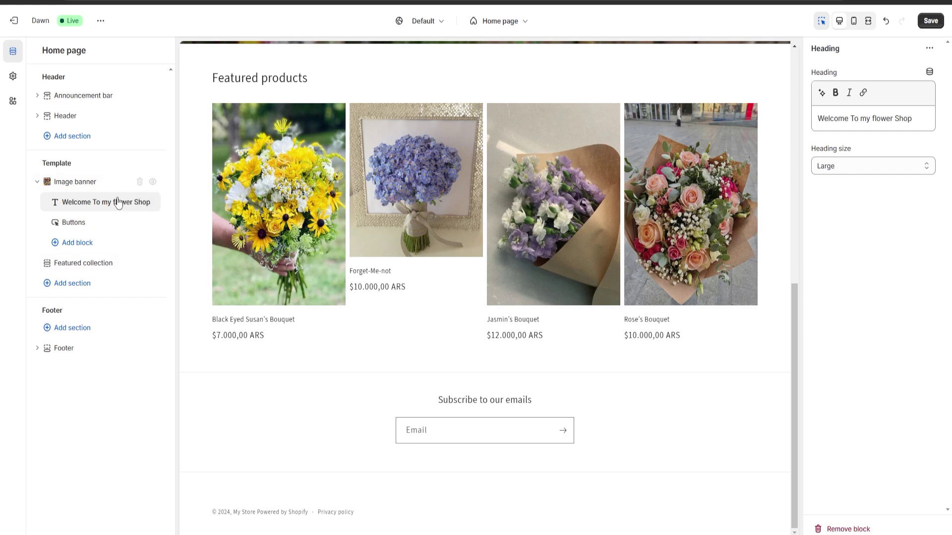
# Add a Featured product section to the Home page featuring Jasmin's Bouquet
pyautogui.click(76, 287)
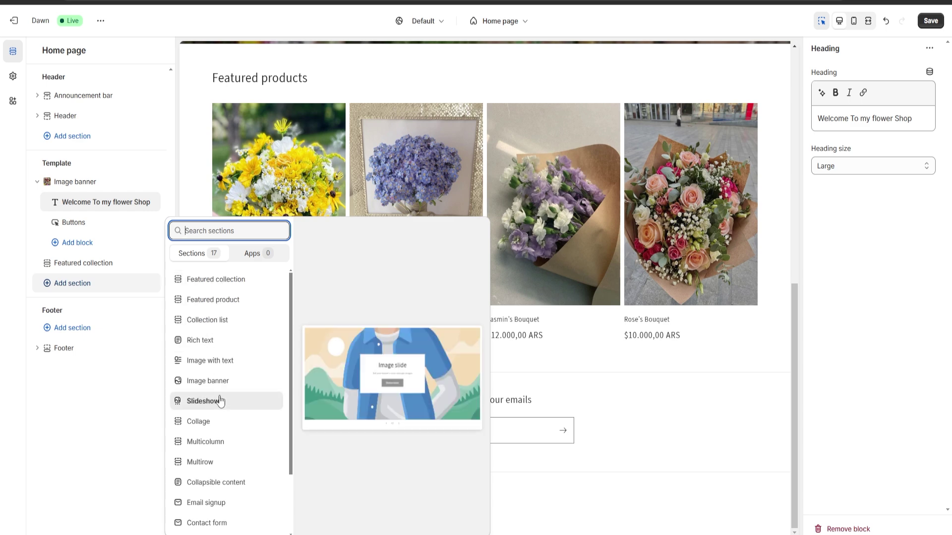
pyautogui.click(216, 301)
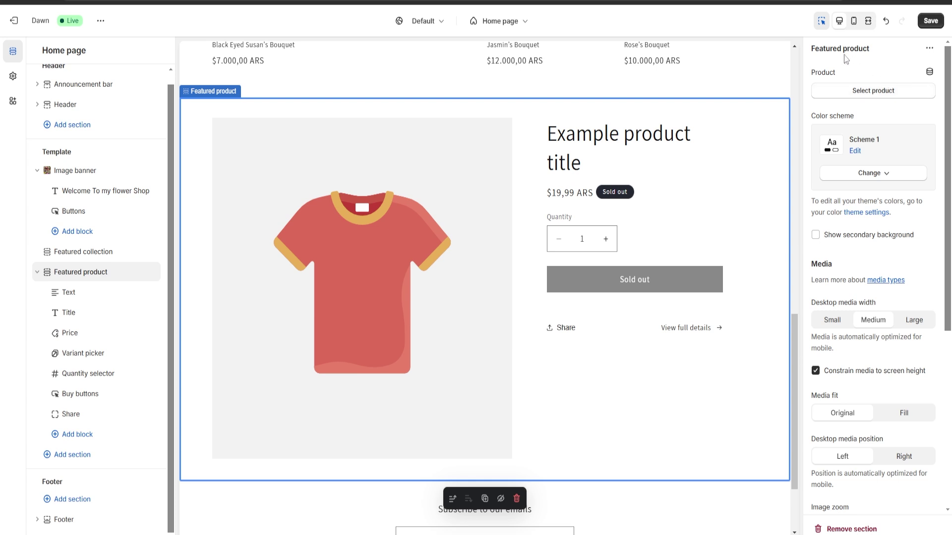
pyautogui.click(856, 89)
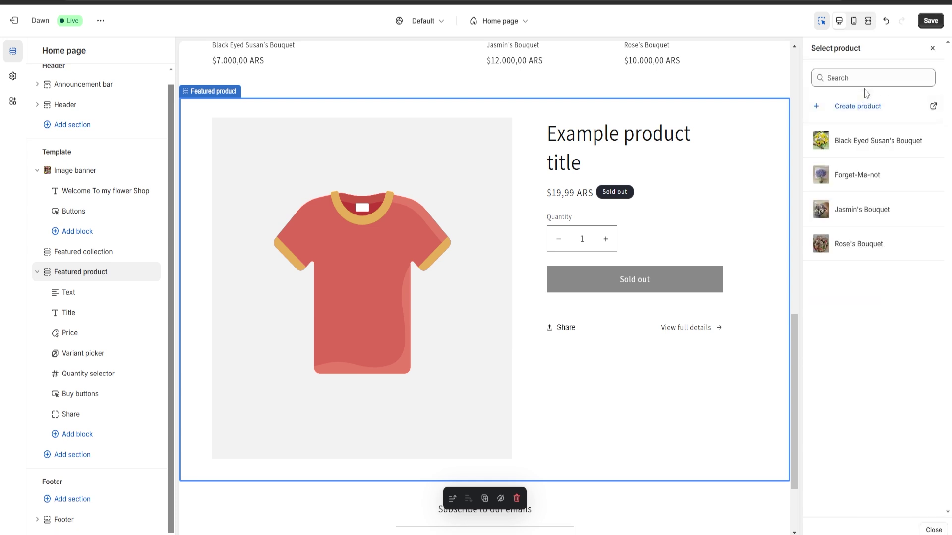
pyautogui.click(852, 209)
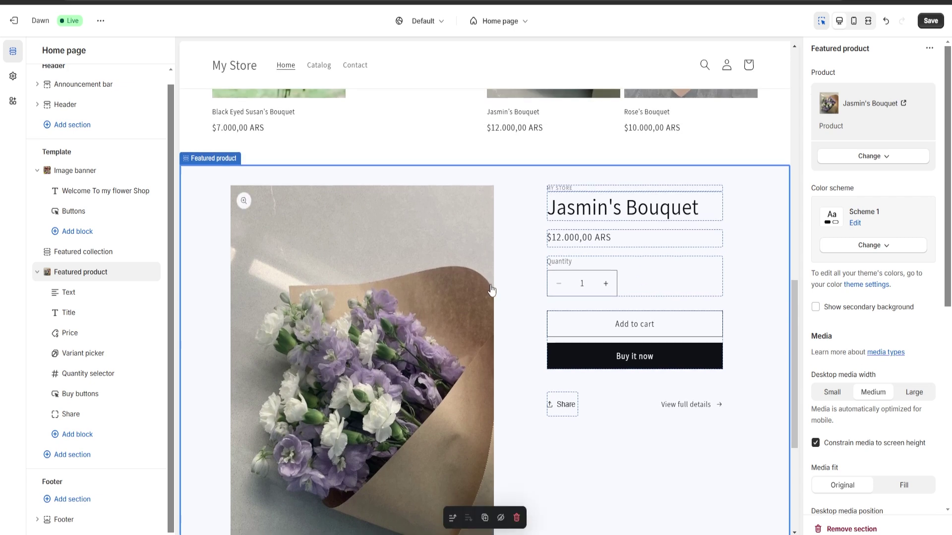
# Give the featured product section the dark Scheme 4 color scheme
pyautogui.scroll(2, 466, 290)
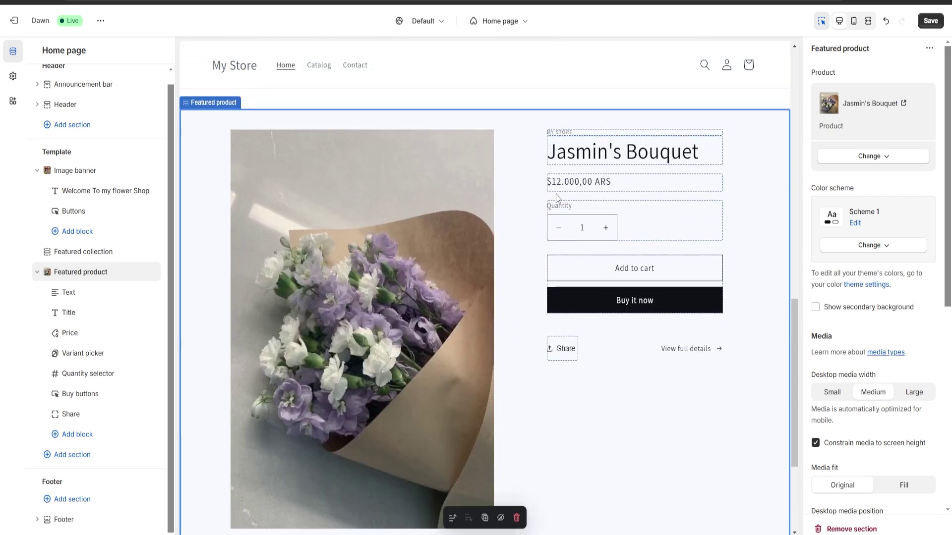
pyautogui.scroll(-3, 905, 357)
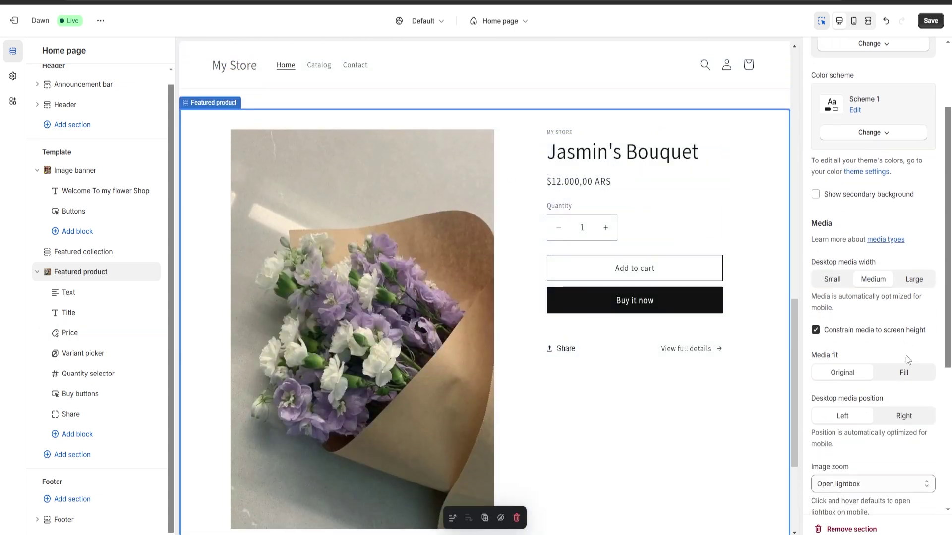
pyautogui.scroll(3, 900, 380)
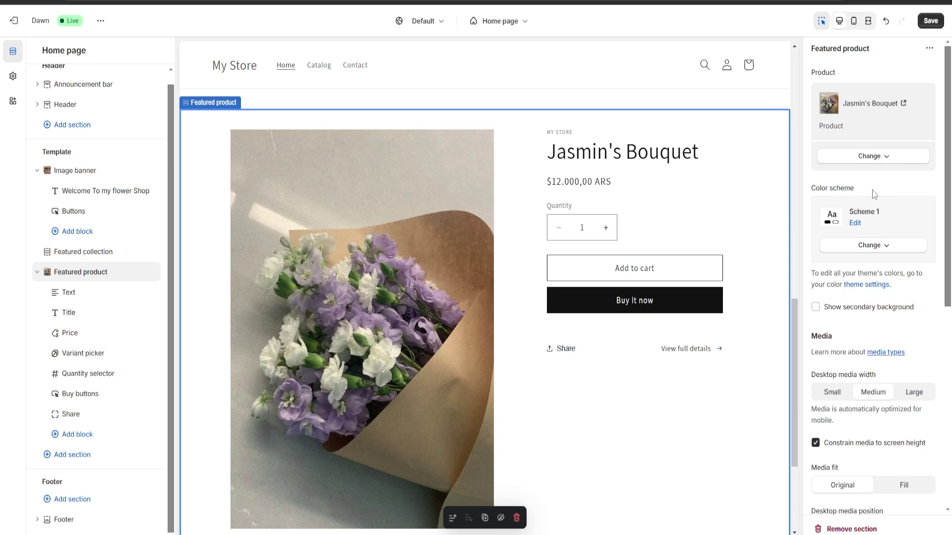
pyautogui.click(861, 245)
pyautogui.click(850, 369)
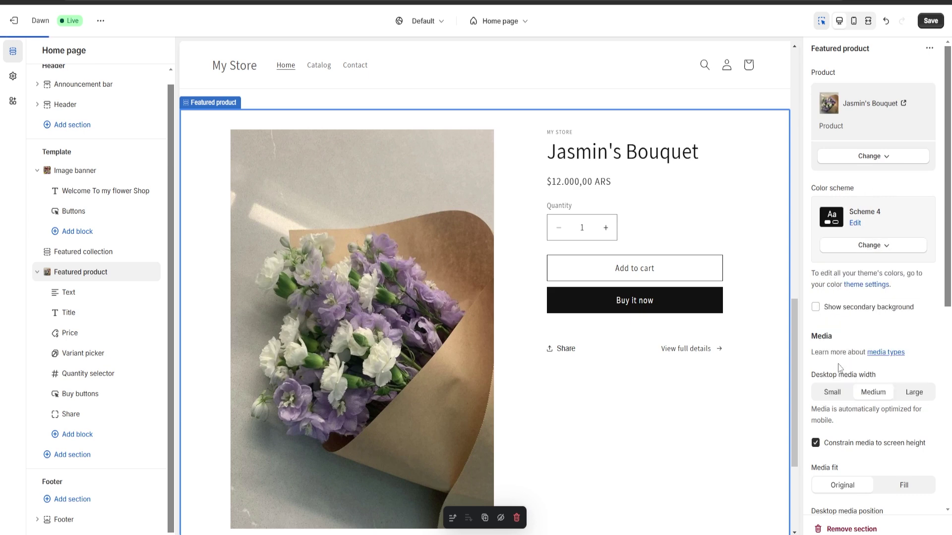
pyautogui.scroll(1, 608, 376)
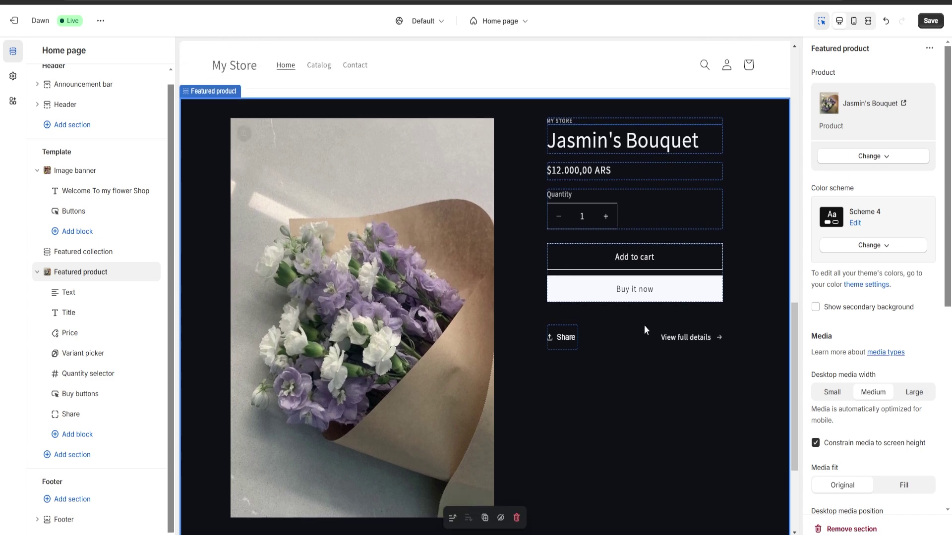
pyautogui.scroll(-2, 644, 325)
pyautogui.scroll(2, 655, 330)
pyautogui.click(81, 454)
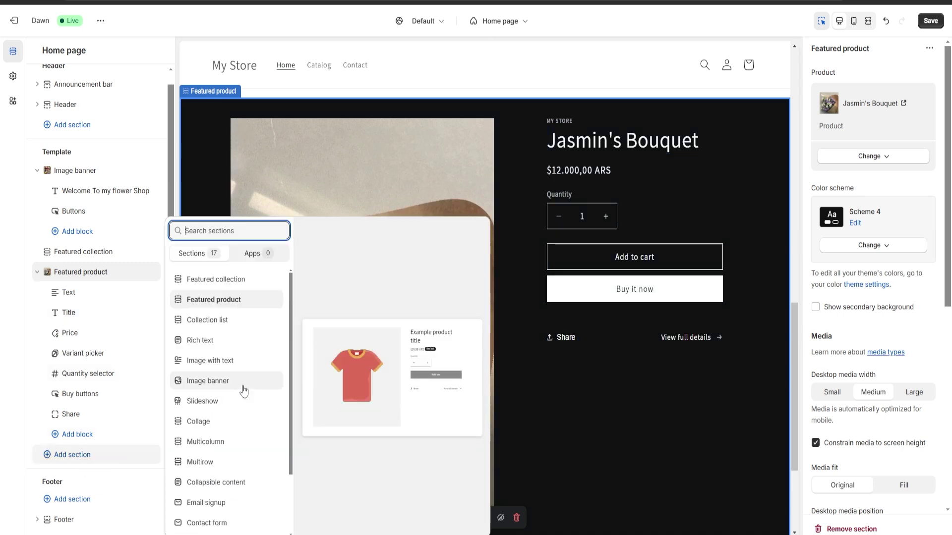
pyautogui.click(216, 281)
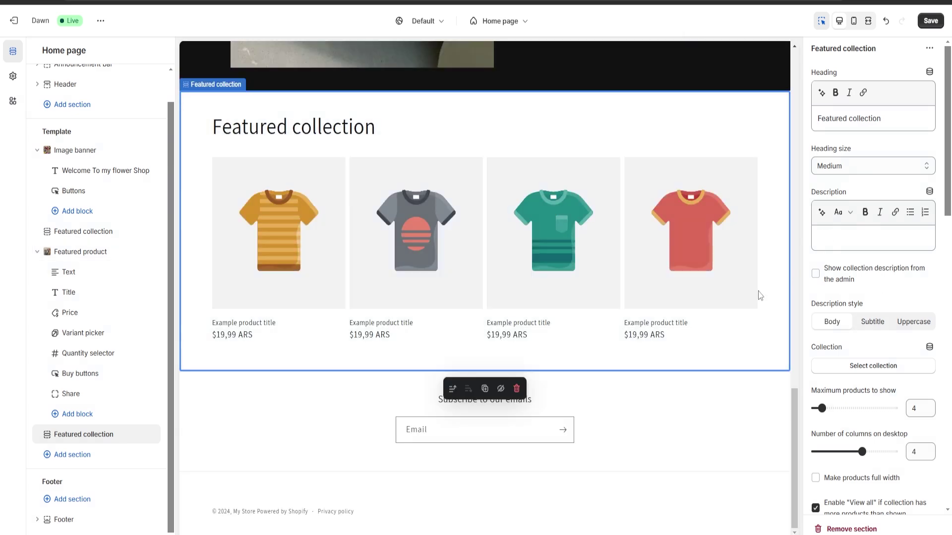
pyautogui.click(850, 530)
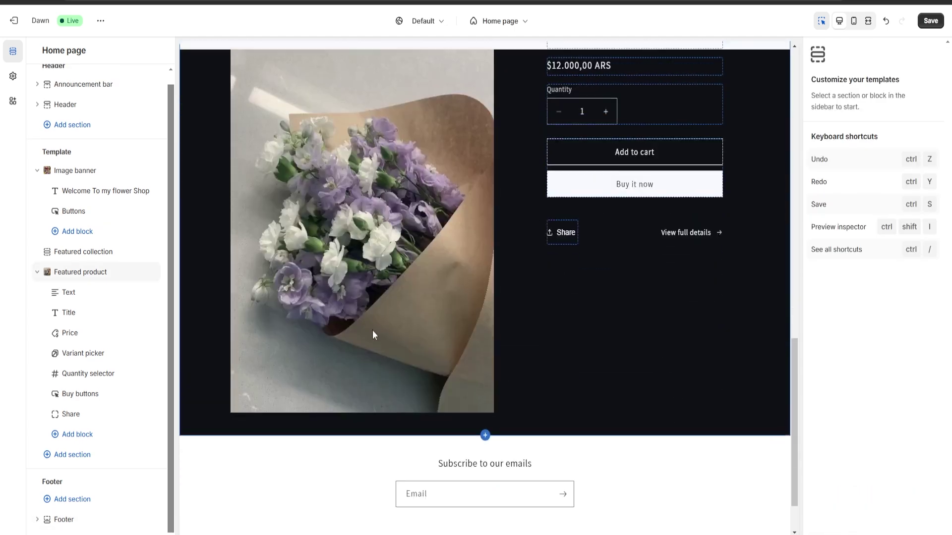
pyautogui.scroll(2, 432, 362)
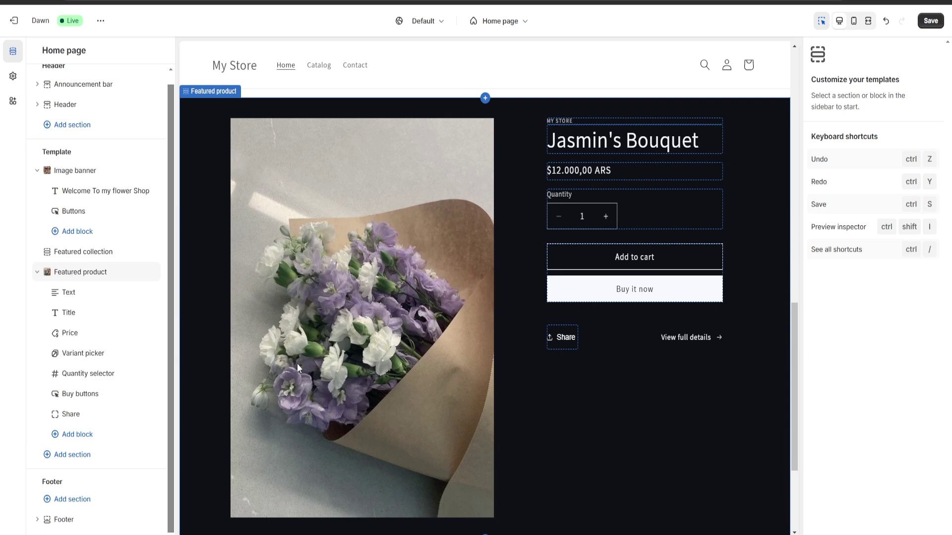
pyautogui.click(73, 501)
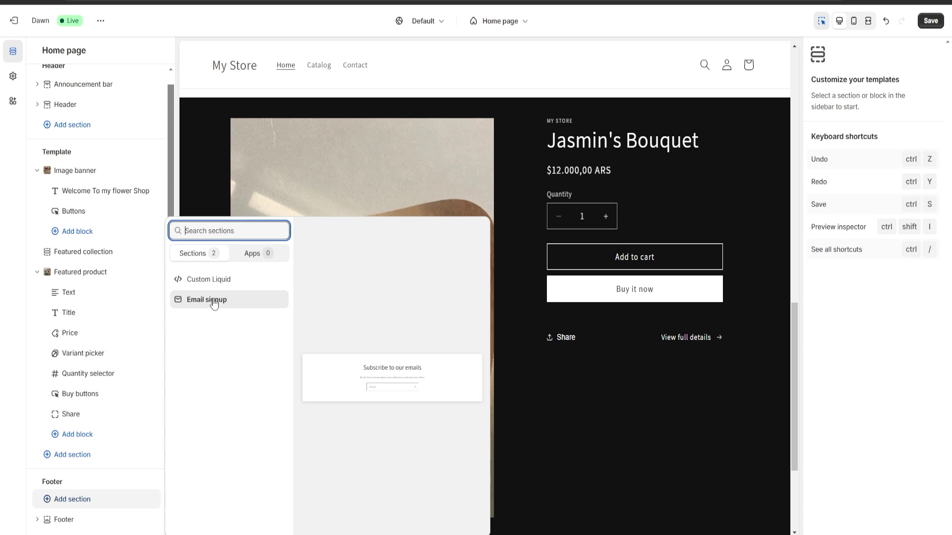
pyautogui.click(1, 341)
pyautogui.scroll(1, 89, 387)
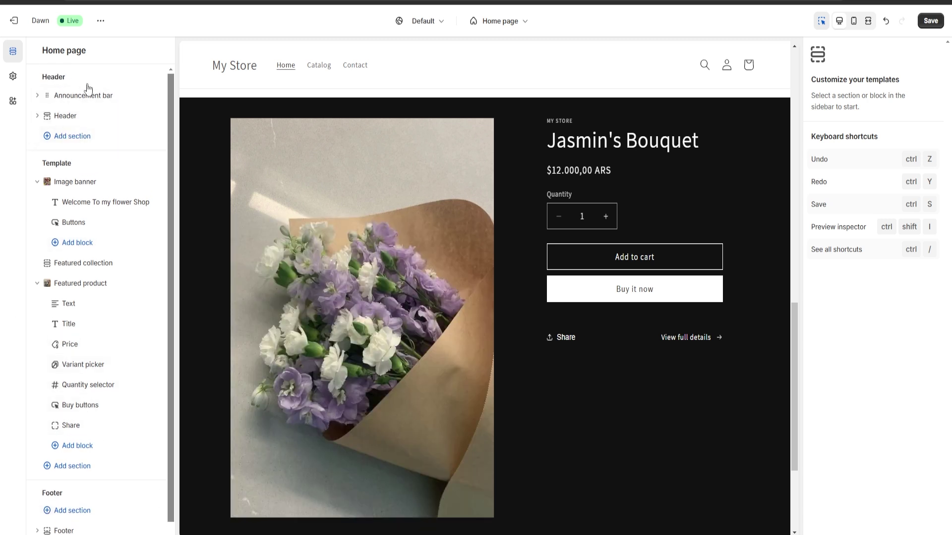
pyautogui.click(68, 139)
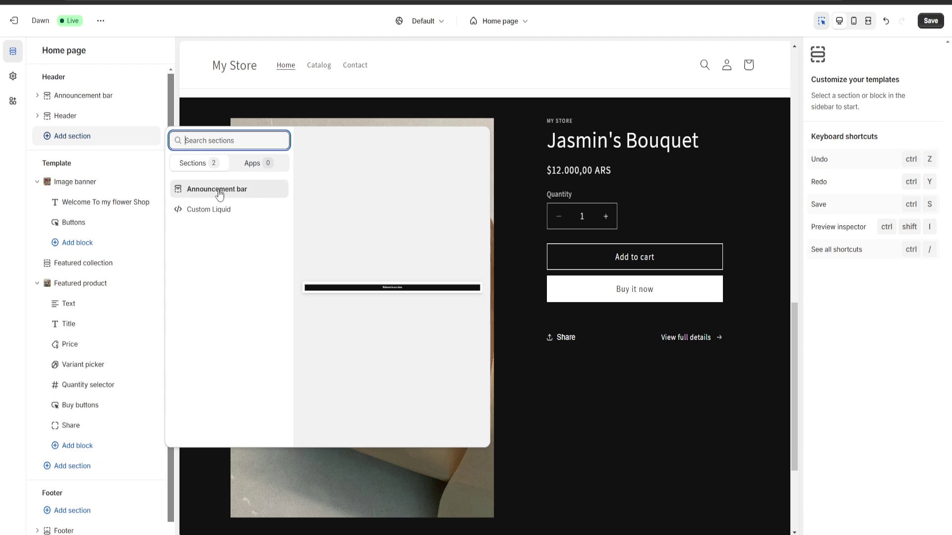
pyautogui.click(8, 242)
pyautogui.scroll(10, 296, 191)
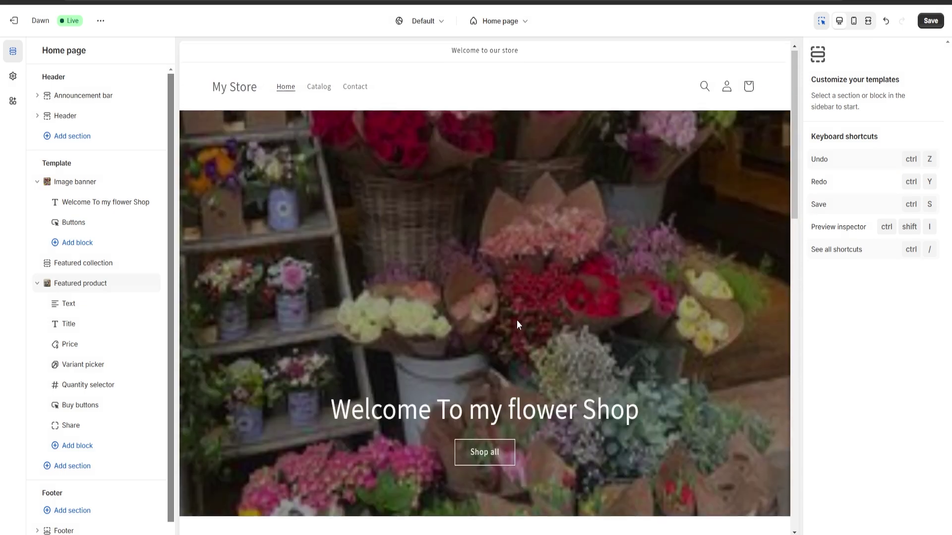
# Select the Header section, then save the Dawn theme changes and exit to Themes
pyautogui.click(406, 87)
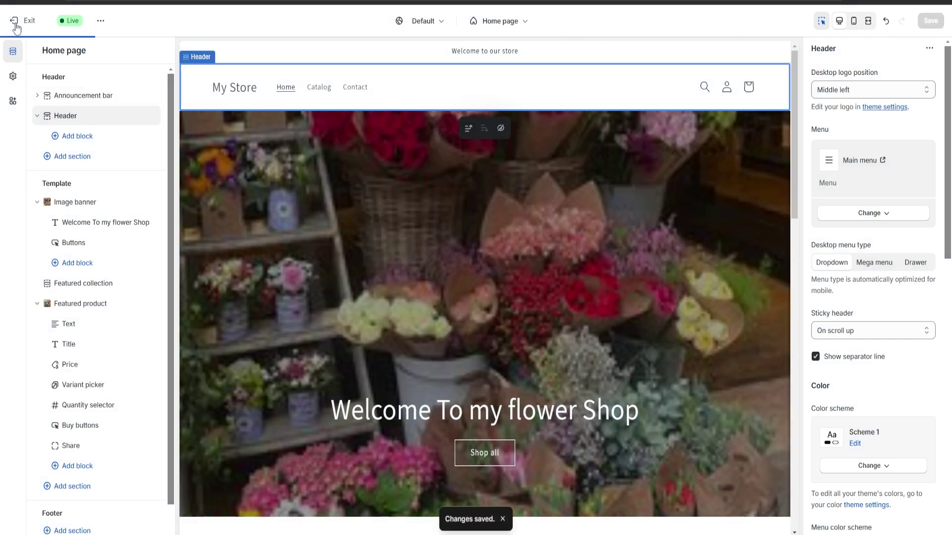
pyautogui.click(14, 21)
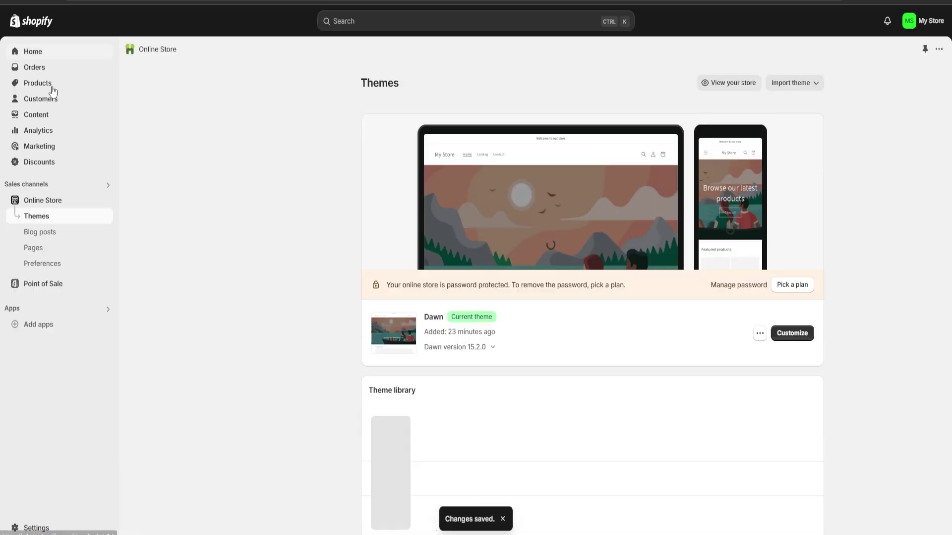
# Rename the store to Flower Shop from the Home setup guide's Name your store step
pyautogui.click(41, 55)
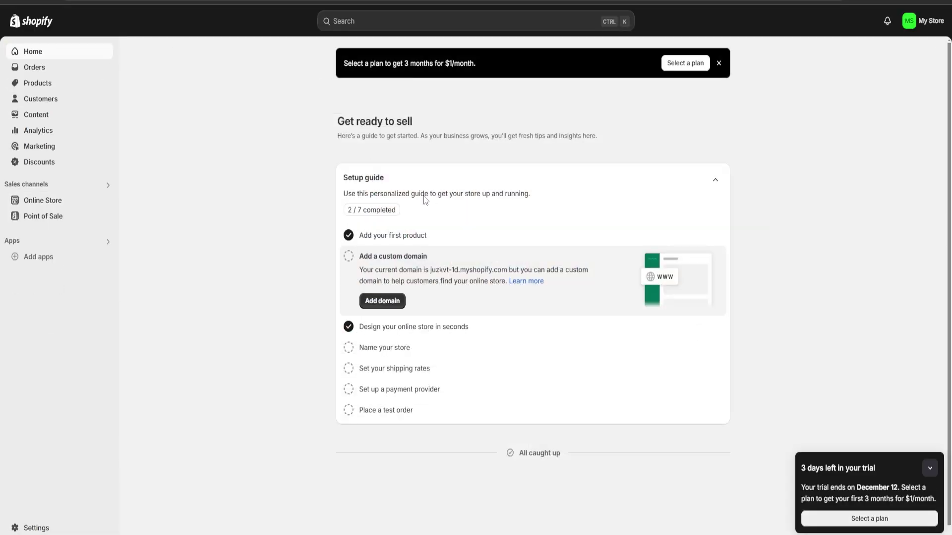
pyautogui.click(391, 355)
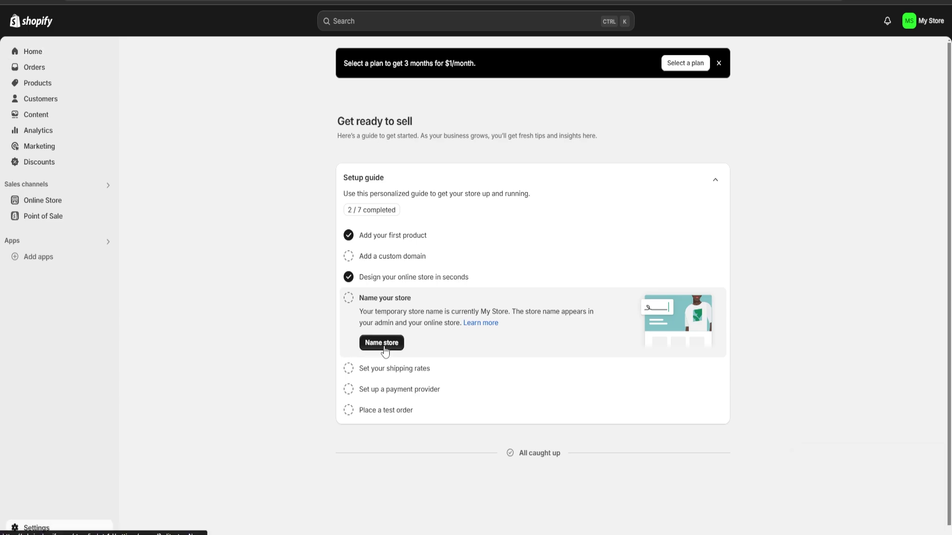
pyautogui.click(382, 344)
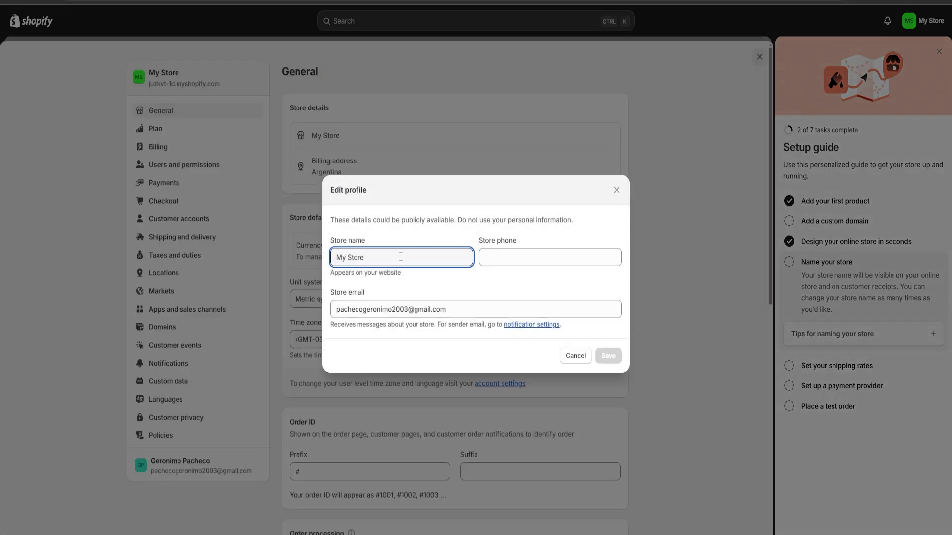
pyautogui.press('BackSpace')
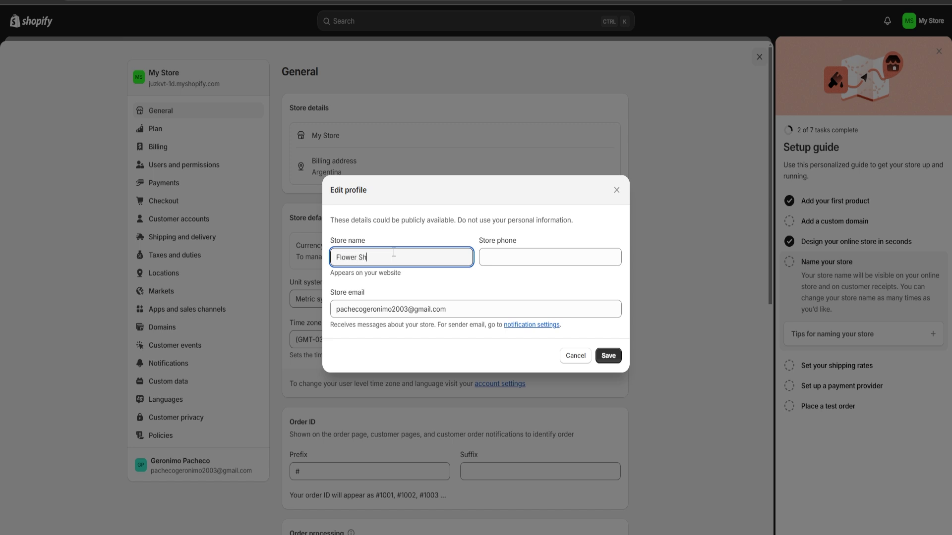
pyautogui.click(608, 356)
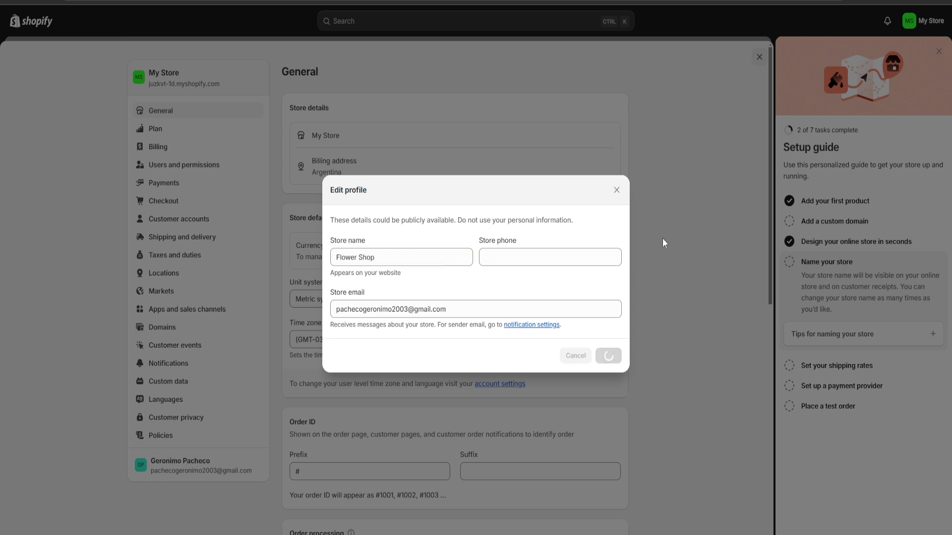
pyautogui.press('Escape')
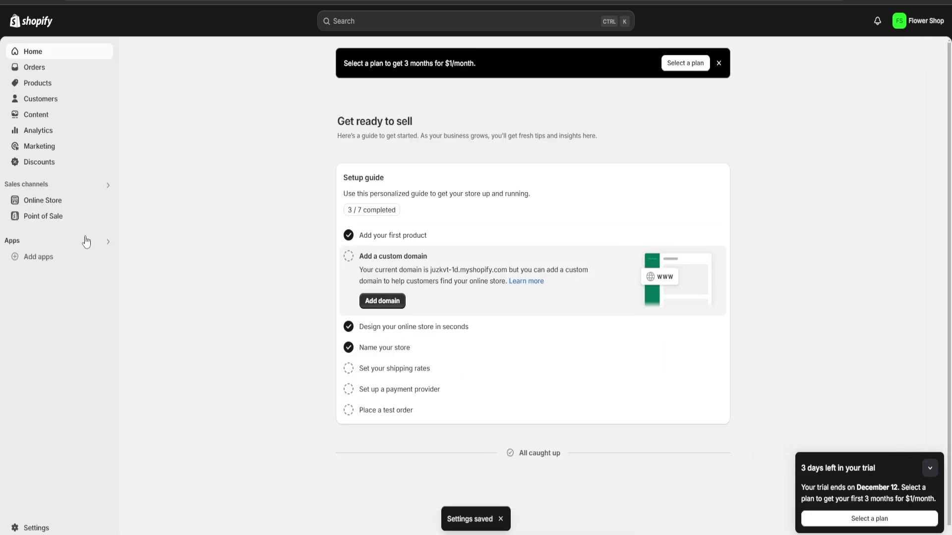
# Check the Dawn theme in the editor, return to Themes, and preview the Dawn storefront
pyautogui.click(50, 203)
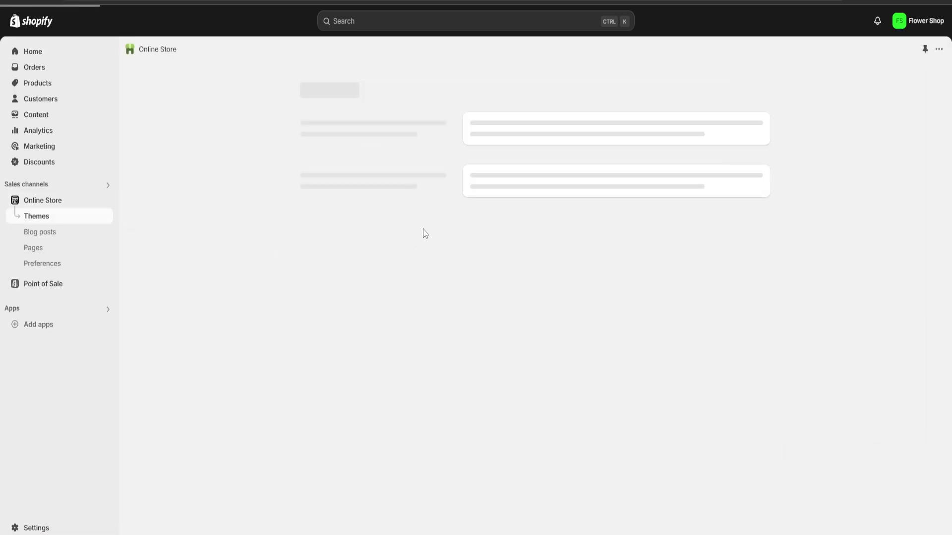
pyautogui.click(736, 342)
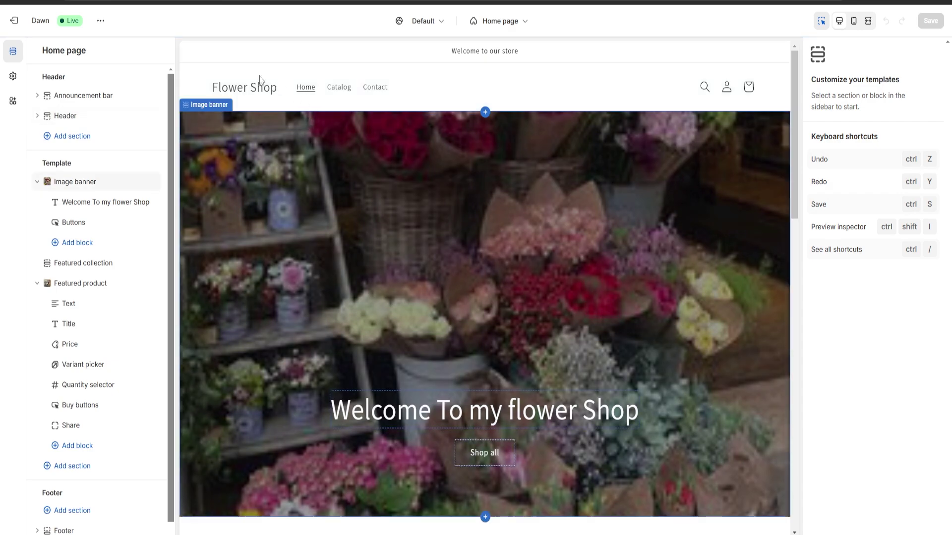
pyautogui.click(14, 20)
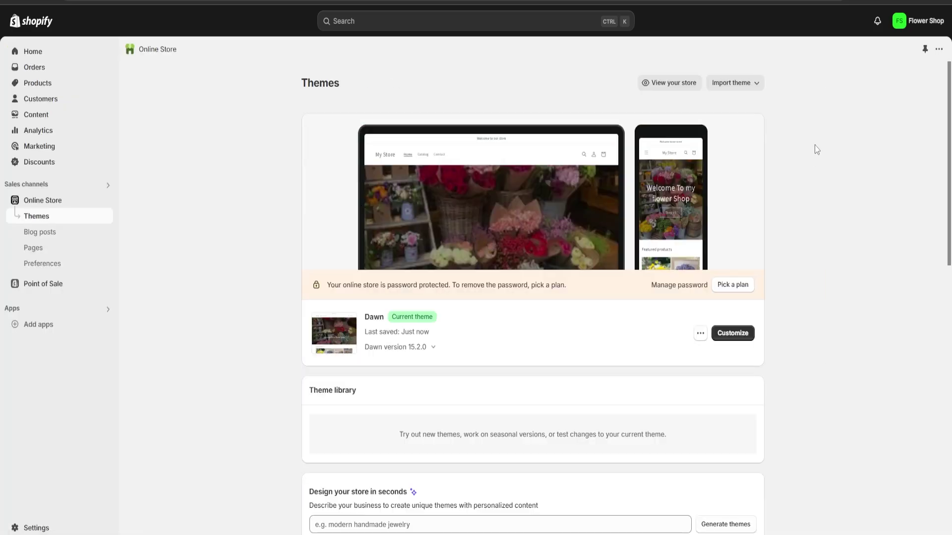
pyautogui.click(700, 334)
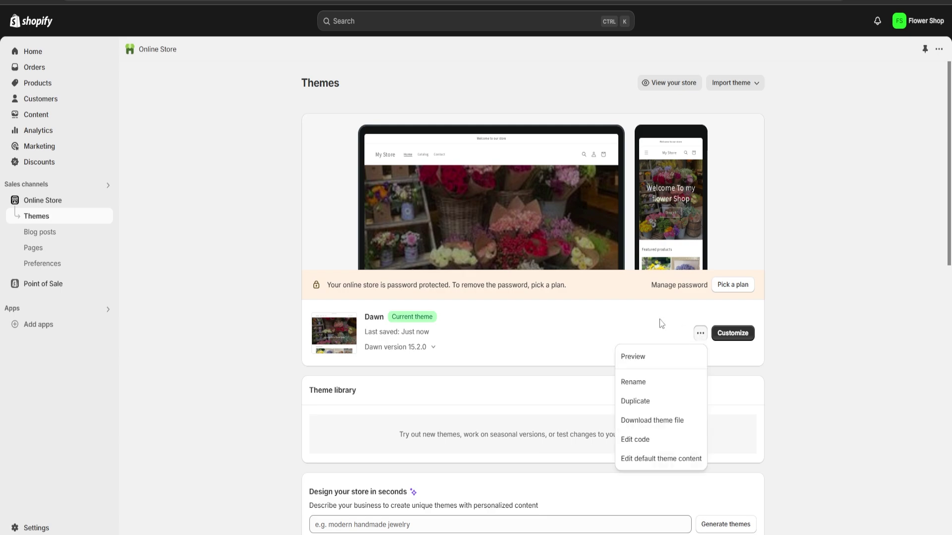
pyautogui.click(659, 362)
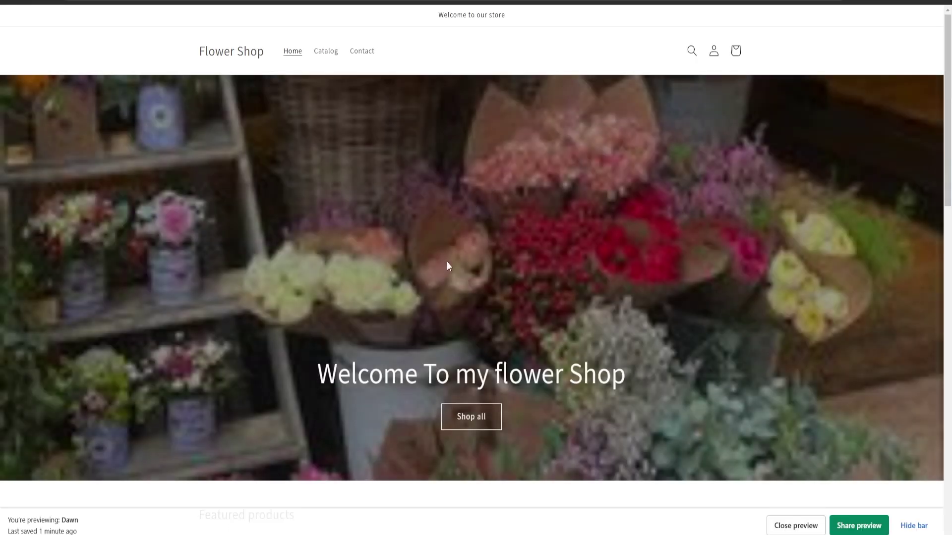
pyautogui.scroll(-10, 447, 266)
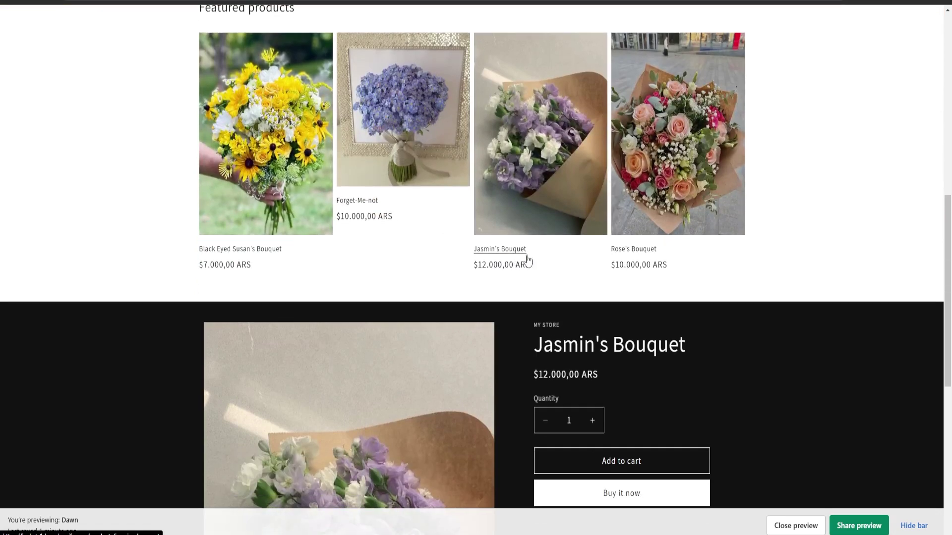
pyautogui.scroll(-8, 570, 230)
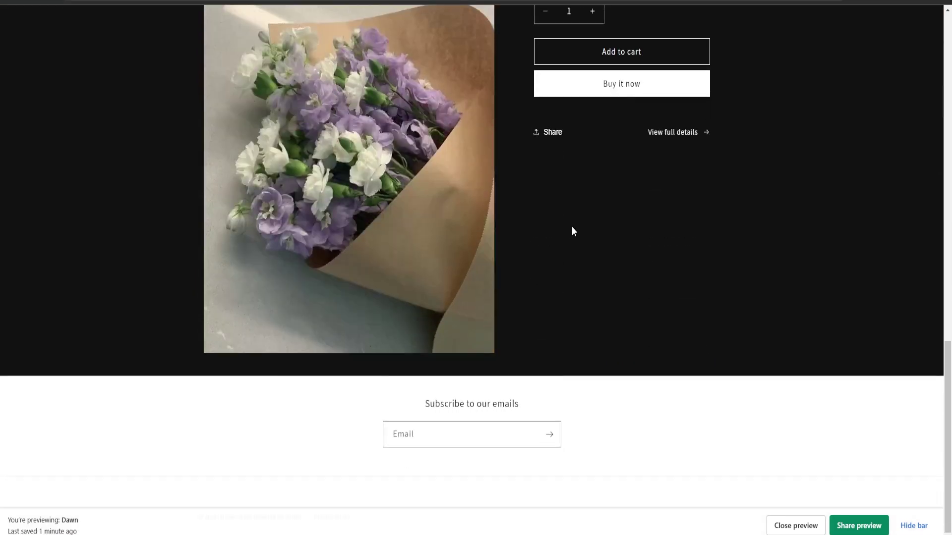
pyautogui.scroll(3, 572, 226)
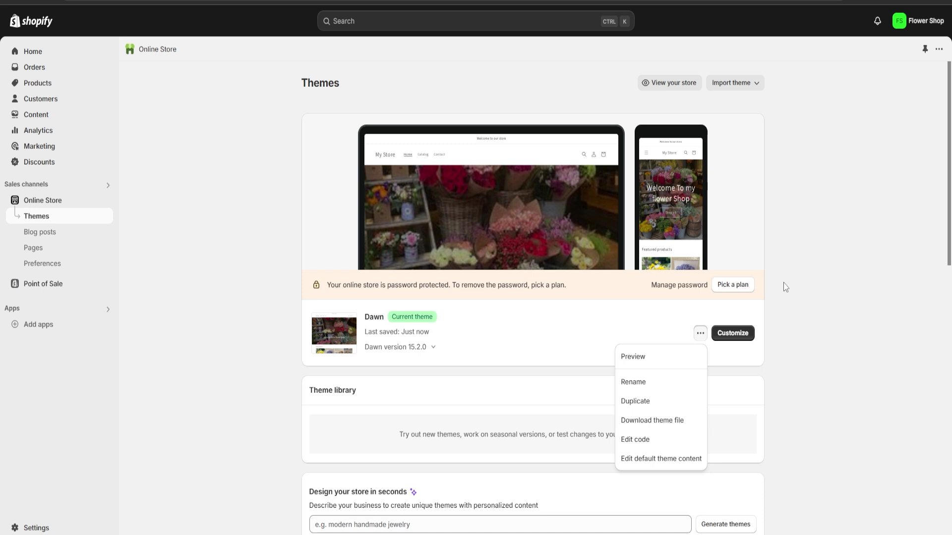
pyautogui.click(754, 117)
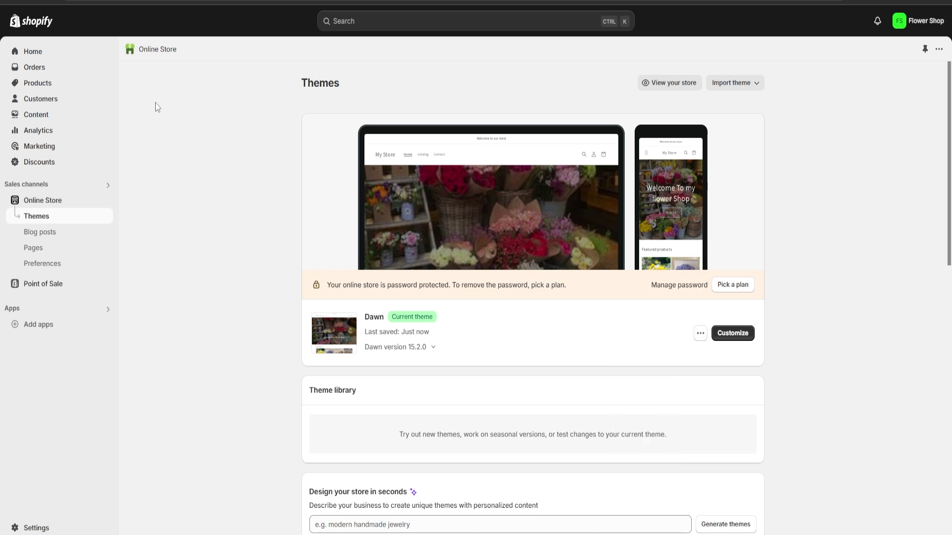
# Open Analytics and review today's sales, sessions and orders report cards
pyautogui.click(39, 130)
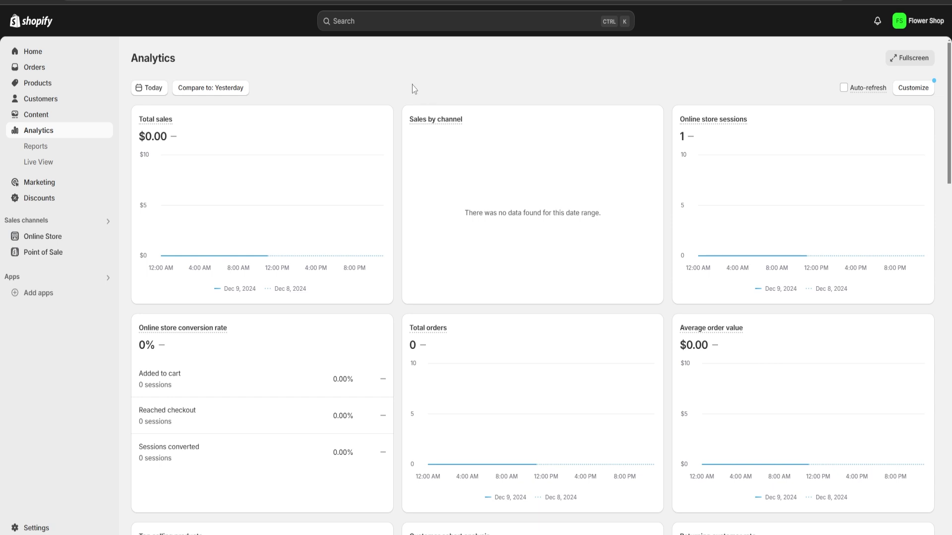
pyautogui.moveTo(413, 125)
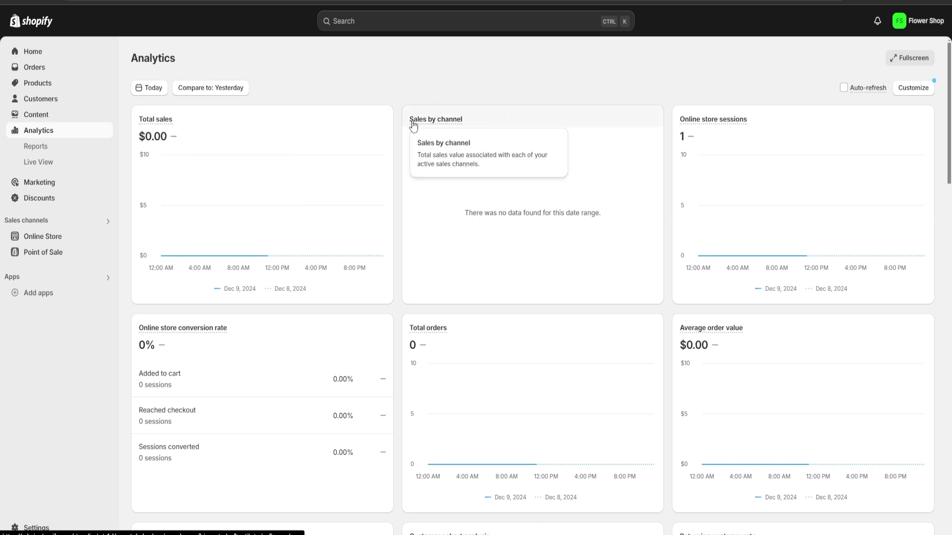
pyautogui.scroll(-5, 477, 213)
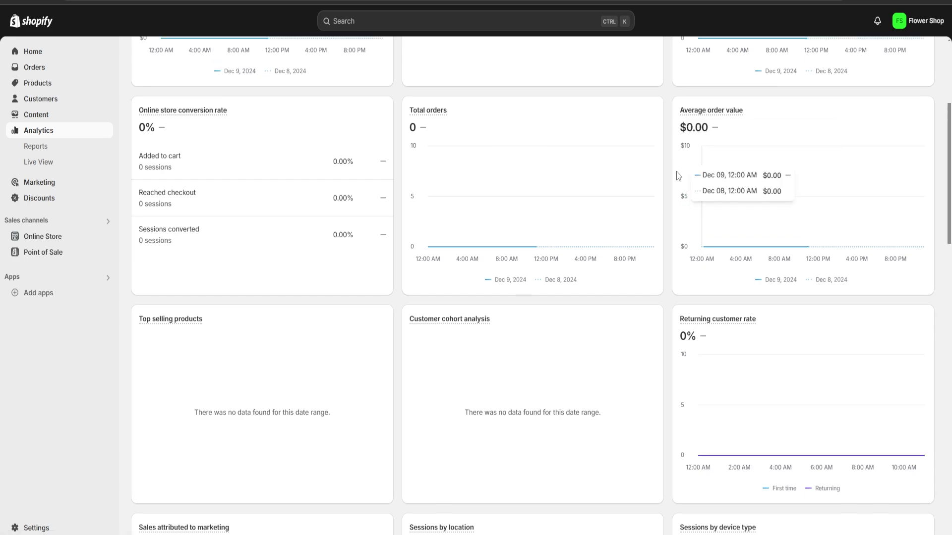
pyautogui.scroll(-5, 665, 156)
pyautogui.scroll(-3, 664, 155)
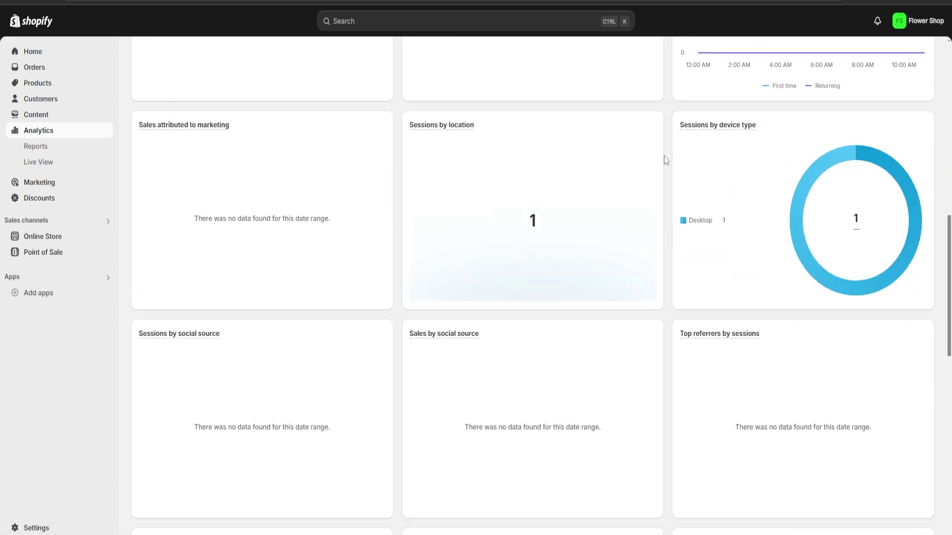
pyautogui.scroll(6, 665, 173)
pyautogui.scroll(8, 673, 191)
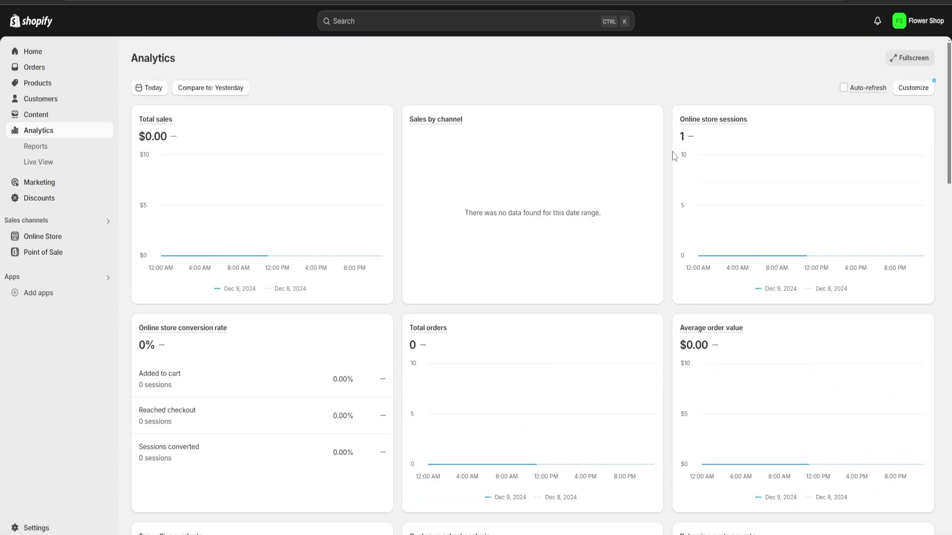
pyautogui.scroll(-18, 398, 199)
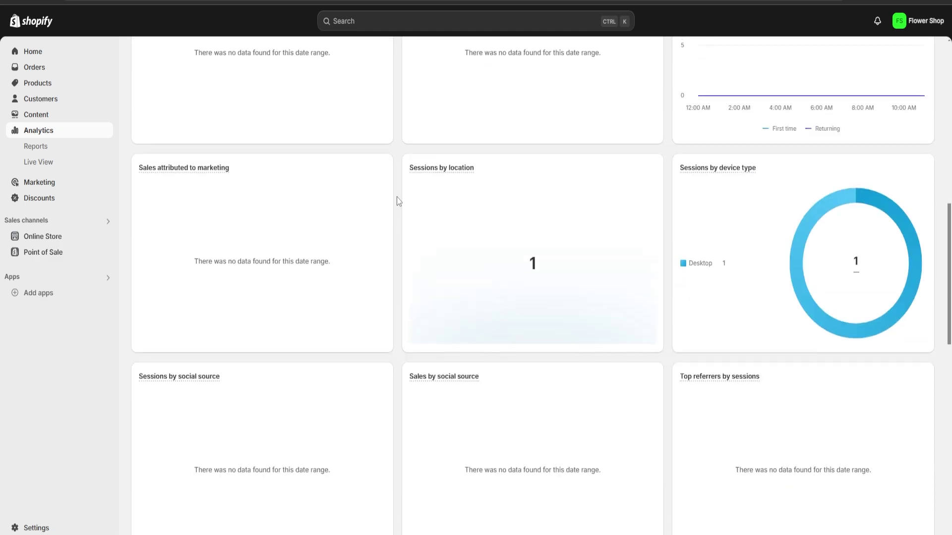
pyautogui.scroll(18, 397, 200)
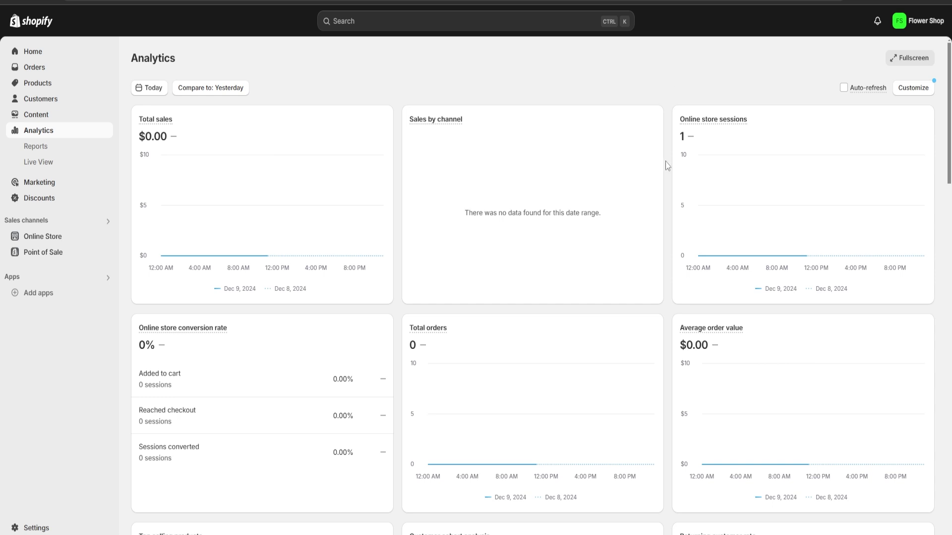
# From Discounts, begin a new Amount off products discount
pyautogui.click(45, 198)
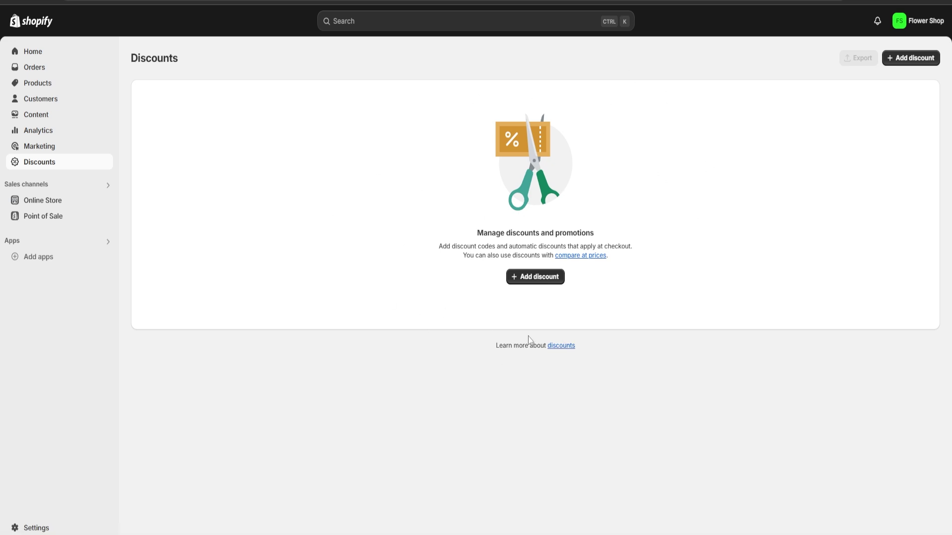
pyautogui.click(531, 286)
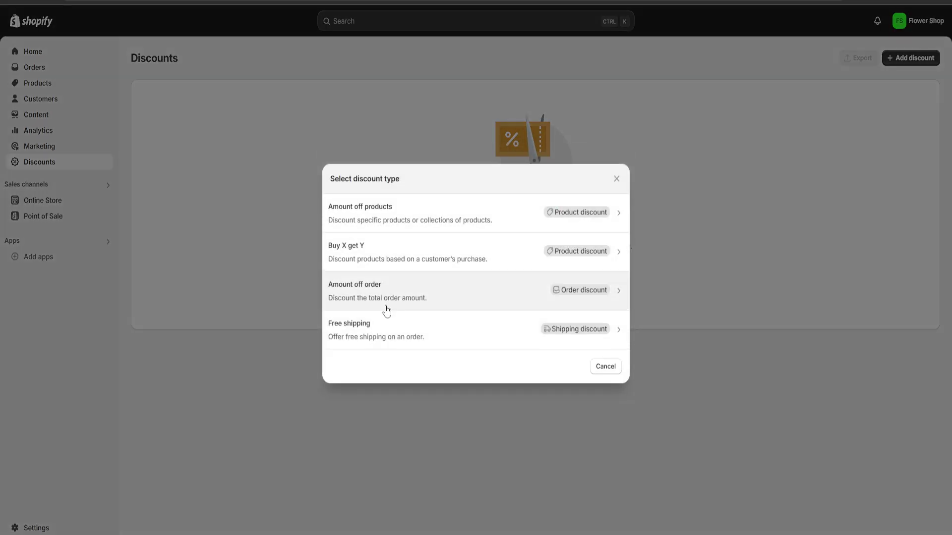
pyautogui.click(372, 221)
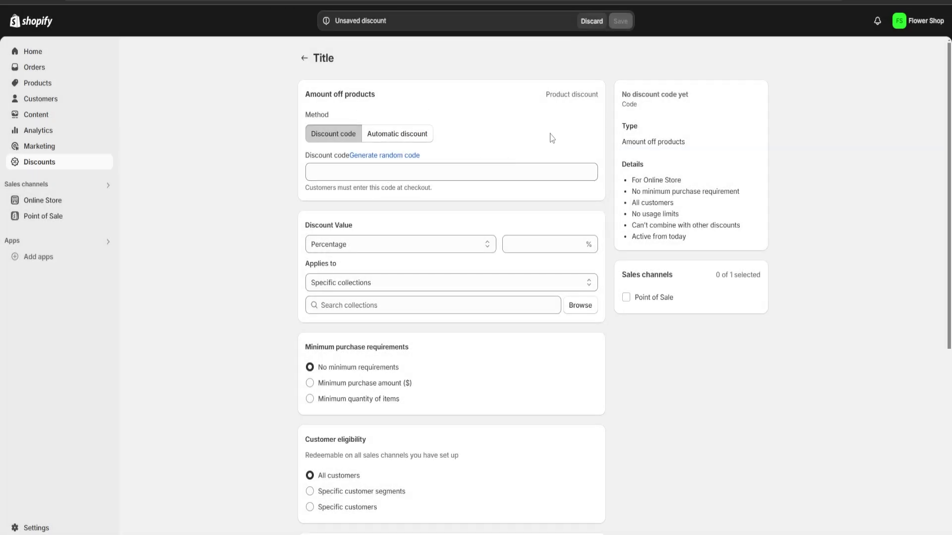
# Generate a discount code and replace it with Flower101
pyautogui.scroll(-1, 227, 318)
pyautogui.scroll(1, 226, 333)
pyautogui.click(390, 157)
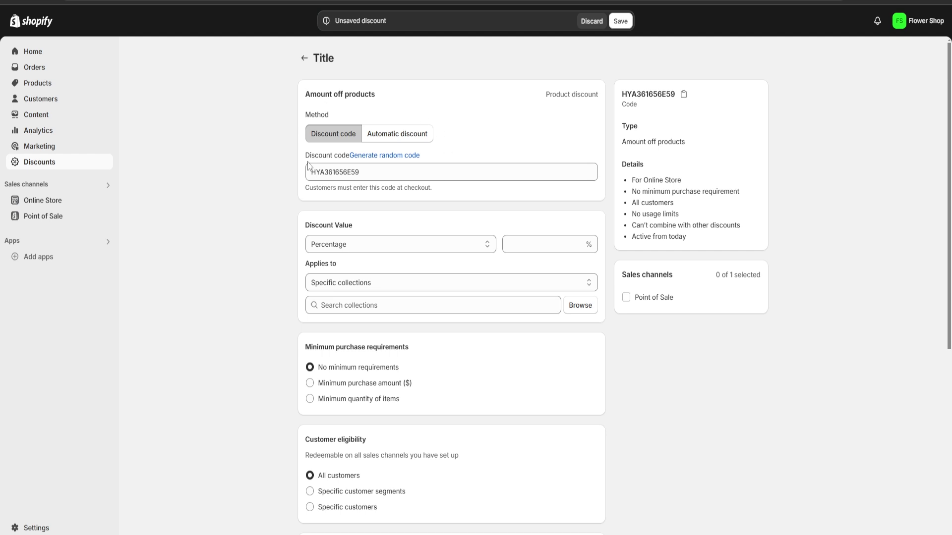
pyautogui.click(387, 172)
pyautogui.doubleClick(341, 170)
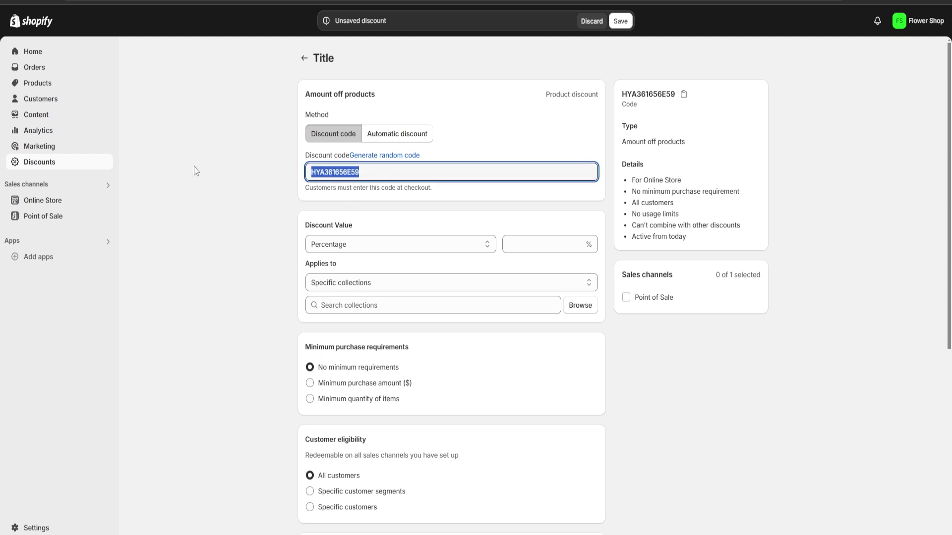
pyautogui.write('Flower')
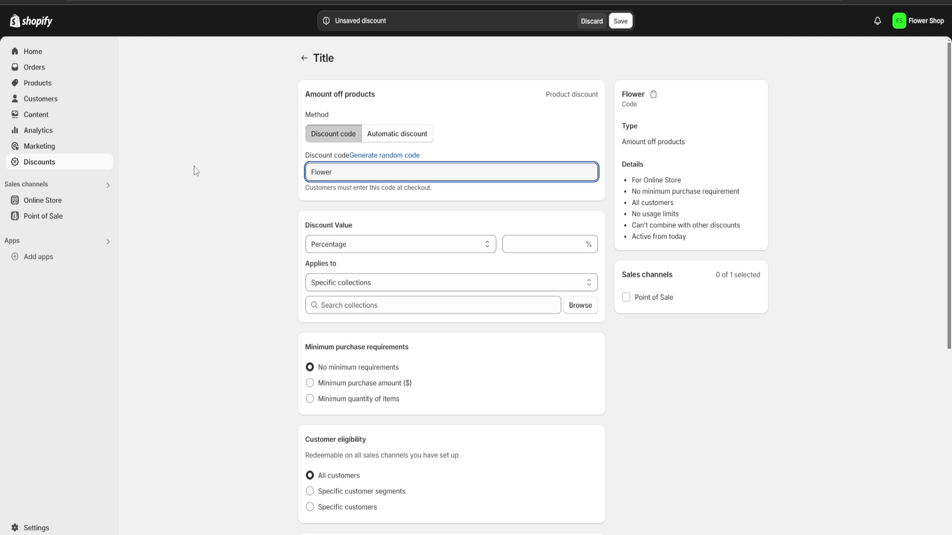
pyautogui.write('101')
pyautogui.click(196, 171)
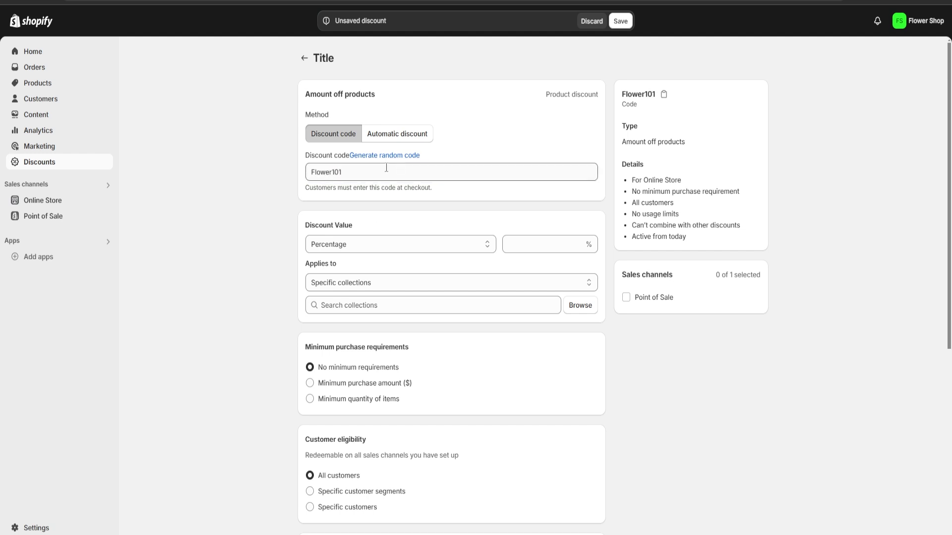
pyautogui.click(370, 172)
pyautogui.click(259, 163)
pyautogui.scroll(-2, 410, 207)
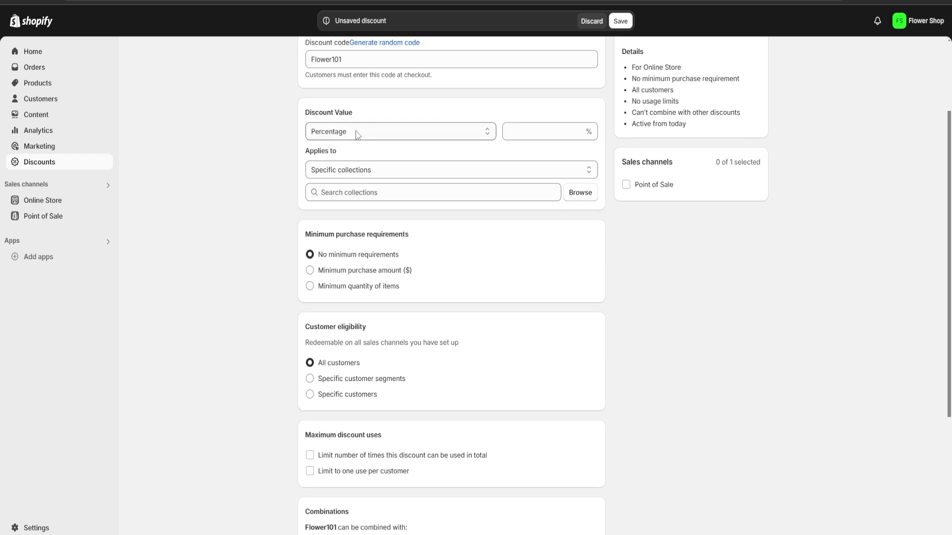
# Set the discount to 10% off, applied to the Home page collection
pyautogui.click(404, 133)
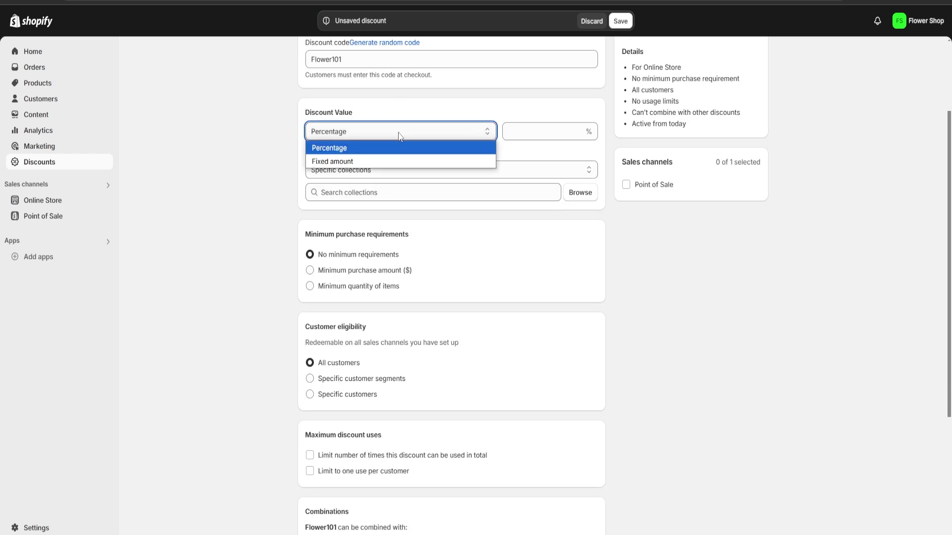
pyautogui.click(358, 148)
pyautogui.click(534, 131)
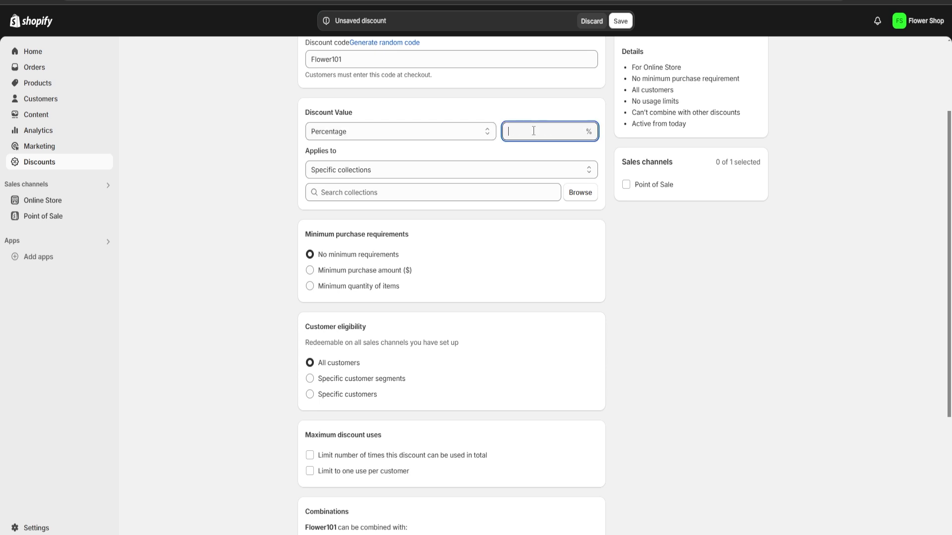
pyautogui.write('10')
pyautogui.click(382, 149)
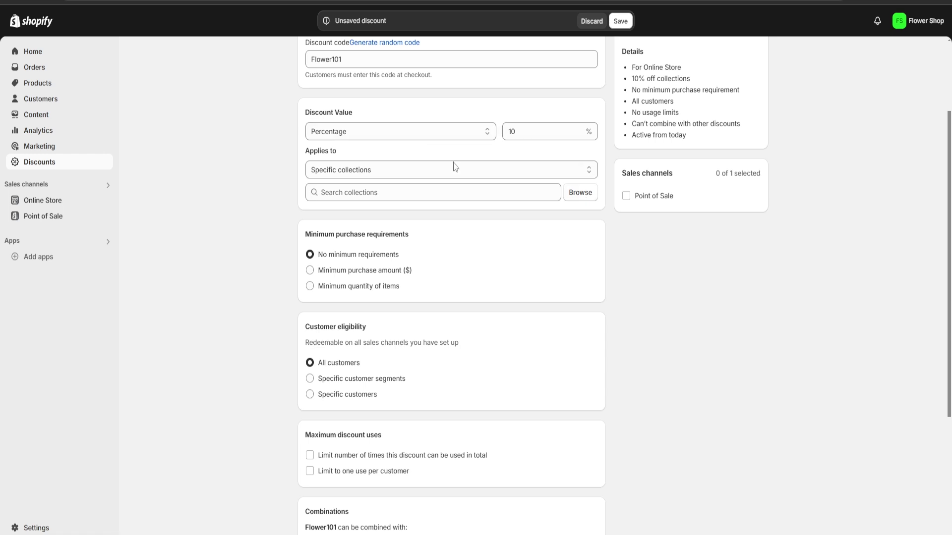
pyautogui.click(581, 194)
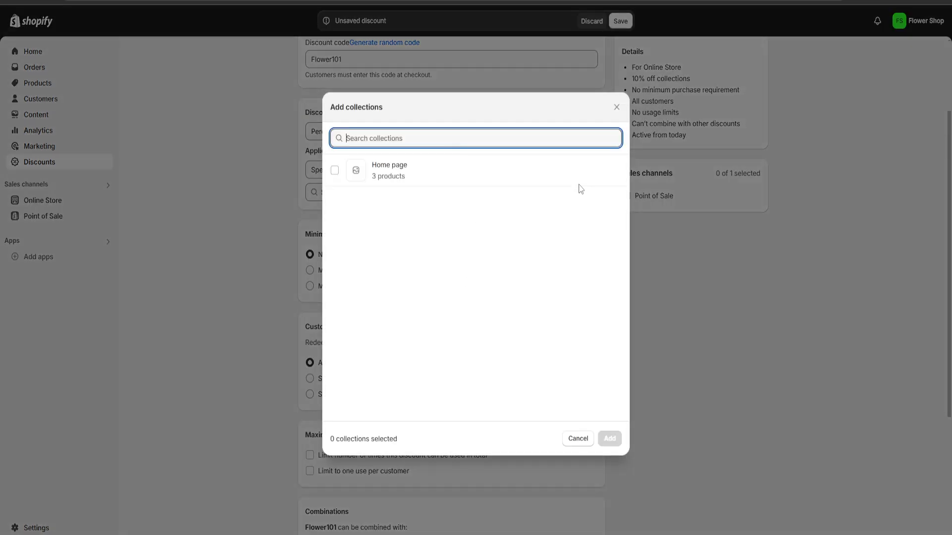
pyautogui.click(357, 174)
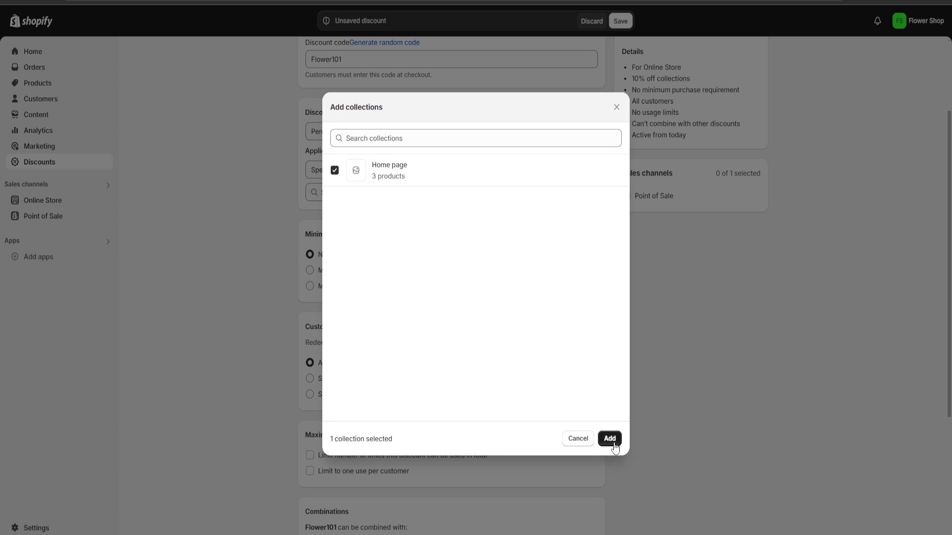
pyautogui.click(610, 440)
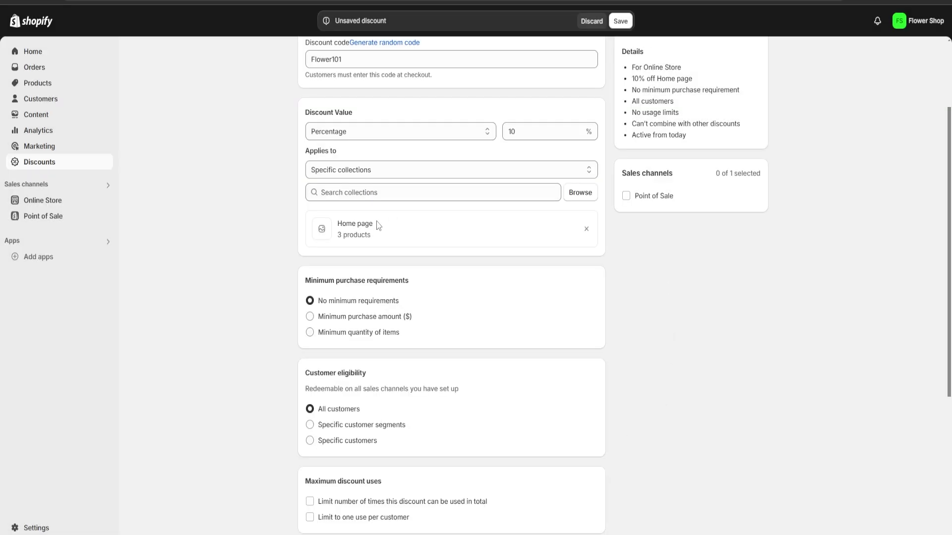
# Scroll down the discount form, highlighting the minimum purchase requirements section
pyautogui.scroll(-1, 440, 249)
pyautogui.scroll(2, 427, 283)
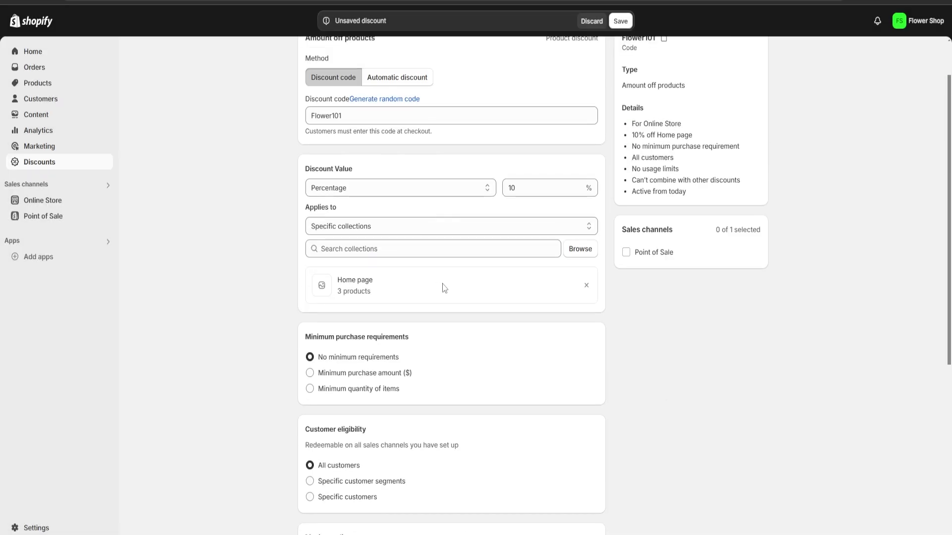
pyautogui.scroll(-1, 445, 287)
pyautogui.scroll(-1, 446, 286)
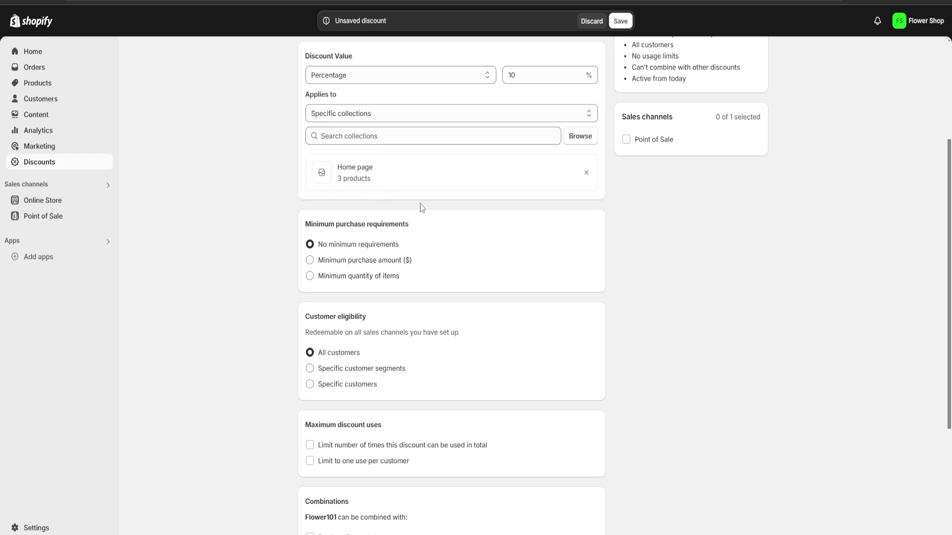
pyautogui.scroll(-1, 439, 208)
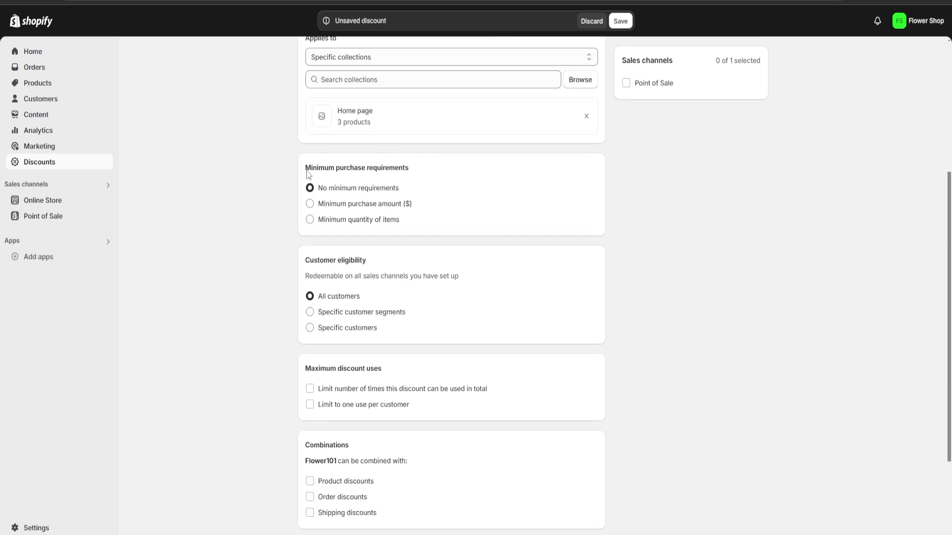
pyautogui.moveTo(308, 173); pyautogui.dragTo(425, 172)
pyautogui.click(438, 182)
pyautogui.scroll(-1, 454, 203)
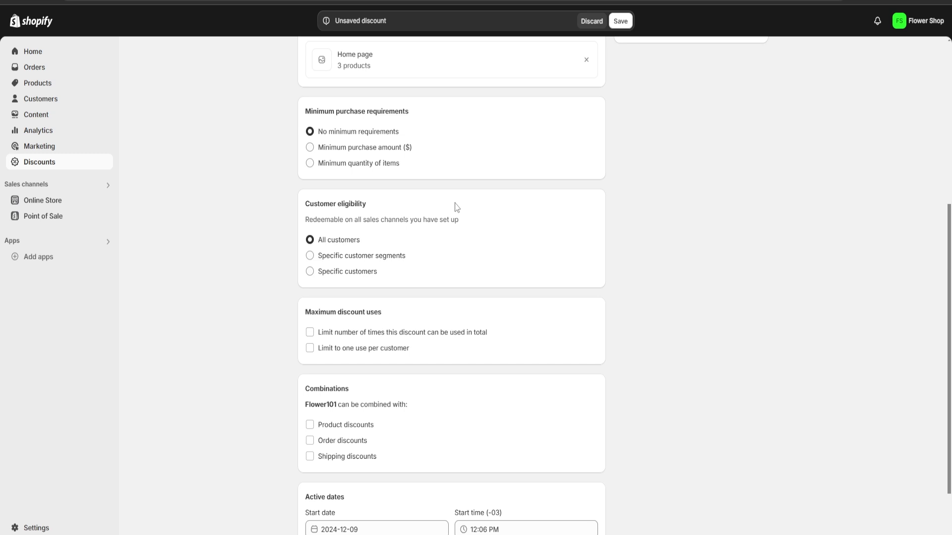
pyautogui.moveTo(426, 124); pyautogui.dragTo(294, 105)
pyautogui.click(428, 131)
pyautogui.moveTo(311, 116); pyautogui.dragTo(421, 115)
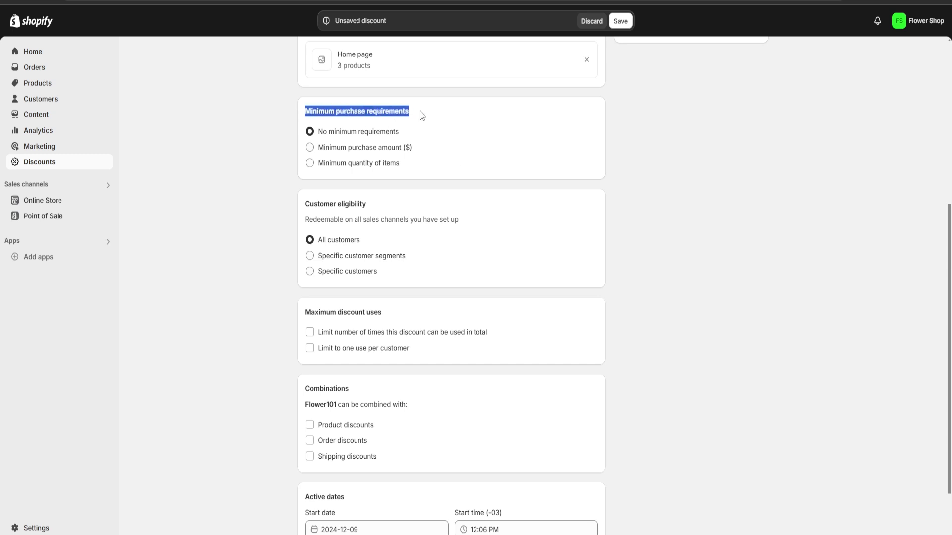
pyautogui.click(439, 138)
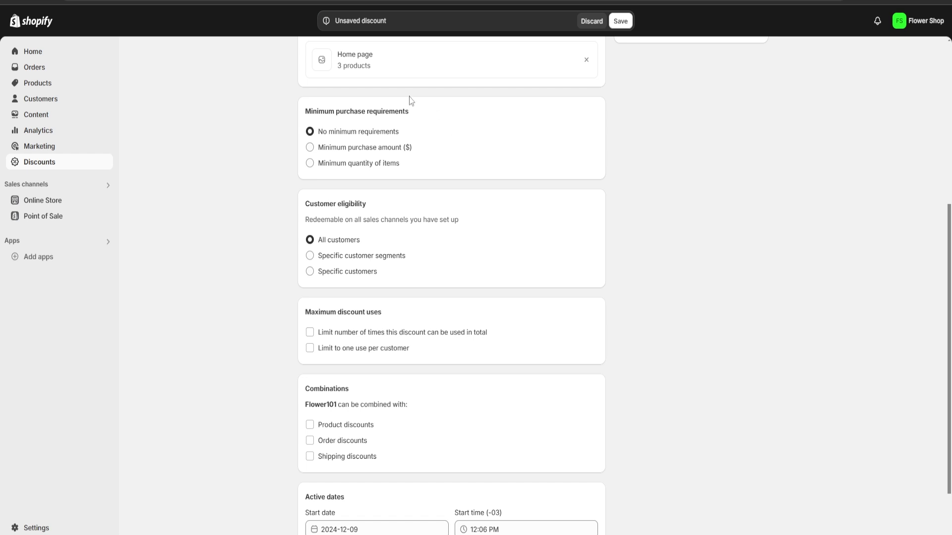
# Highlight the customer eligibility, maximum discount uses and combinations sections
pyautogui.scroll(-2, 412, 101)
pyautogui.moveTo(306, 134); pyautogui.dragTo(382, 135)
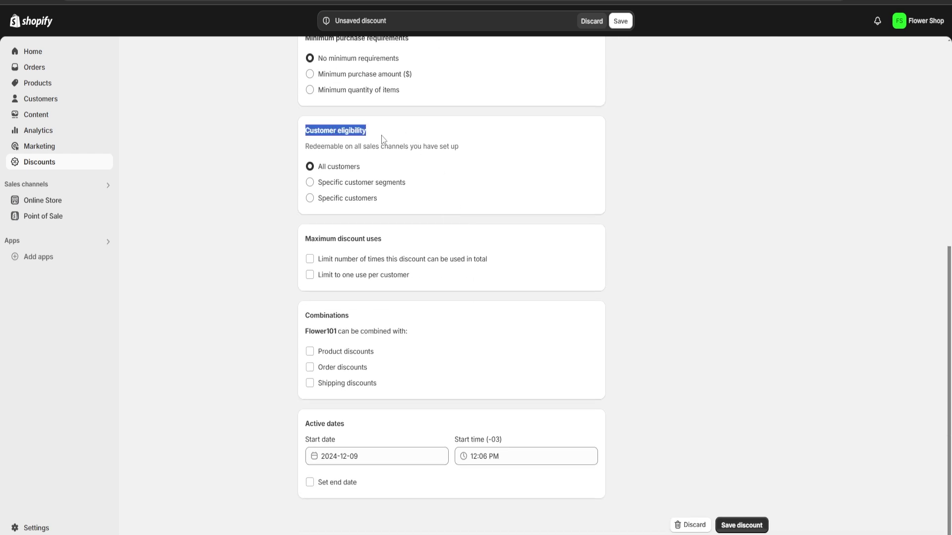
pyautogui.click(449, 209)
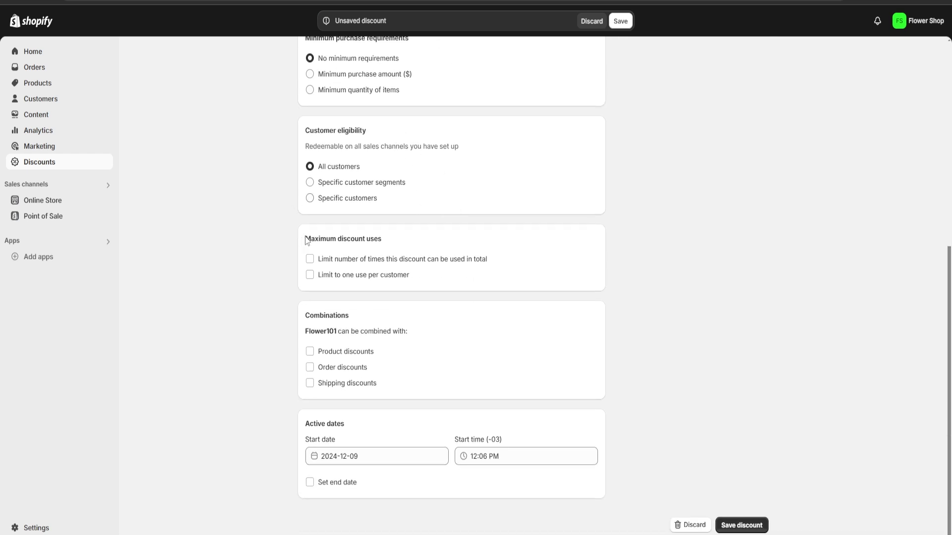
pyautogui.moveTo(306, 240); pyautogui.dragTo(395, 243)
pyautogui.click(409, 243)
pyautogui.moveTo(307, 317); pyautogui.dragTo(380, 319)
pyautogui.click(381, 320)
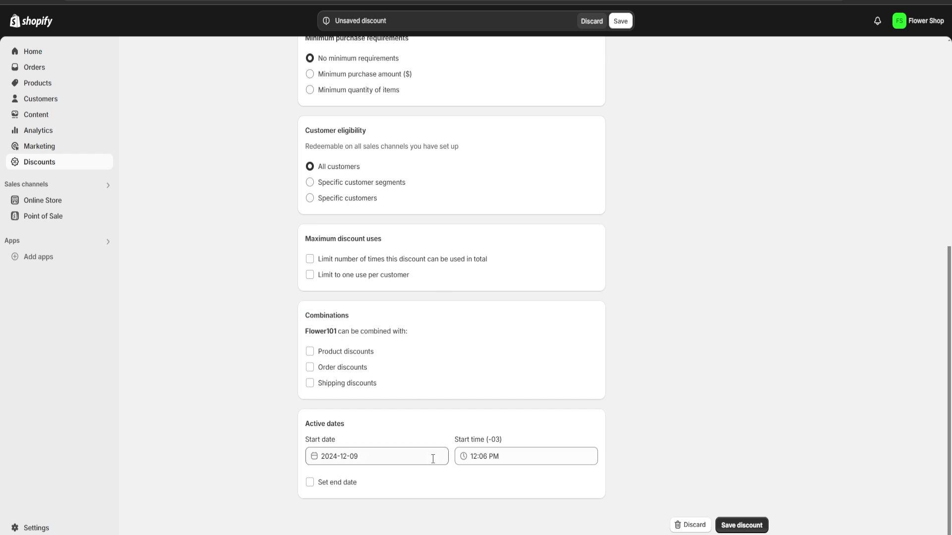
# Set the Flower101 end date to 2024-12-16 and save the discount
pyautogui.click(310, 483)
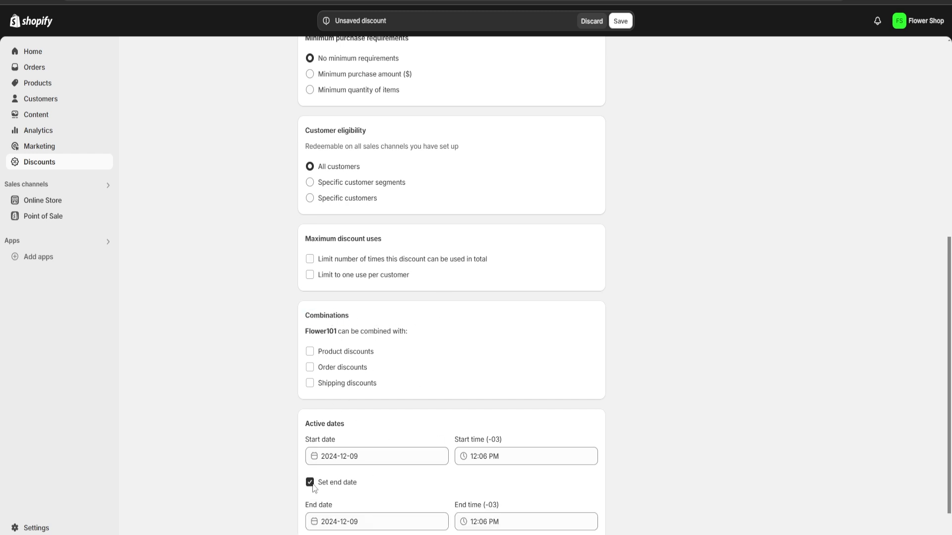
pyautogui.scroll(-1, 317, 488)
pyautogui.click(399, 482)
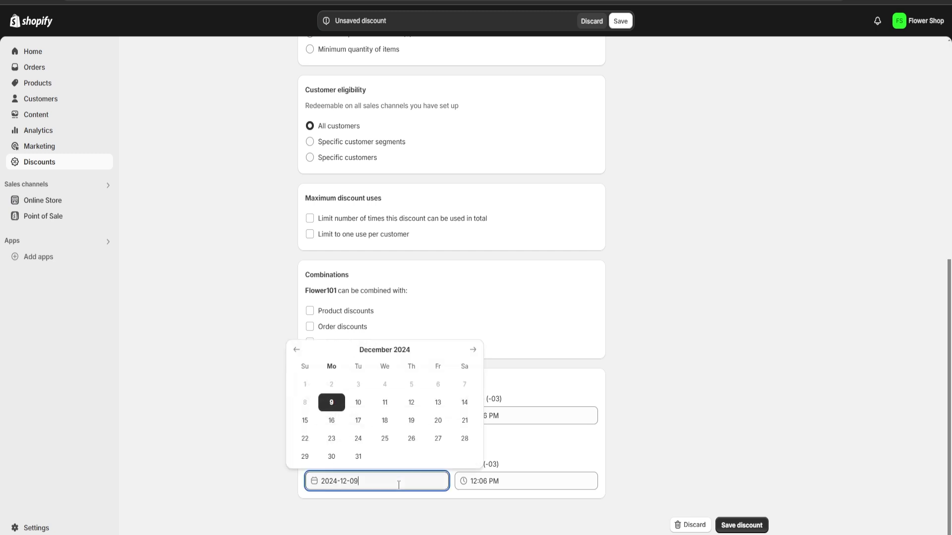
pyautogui.click(331, 421)
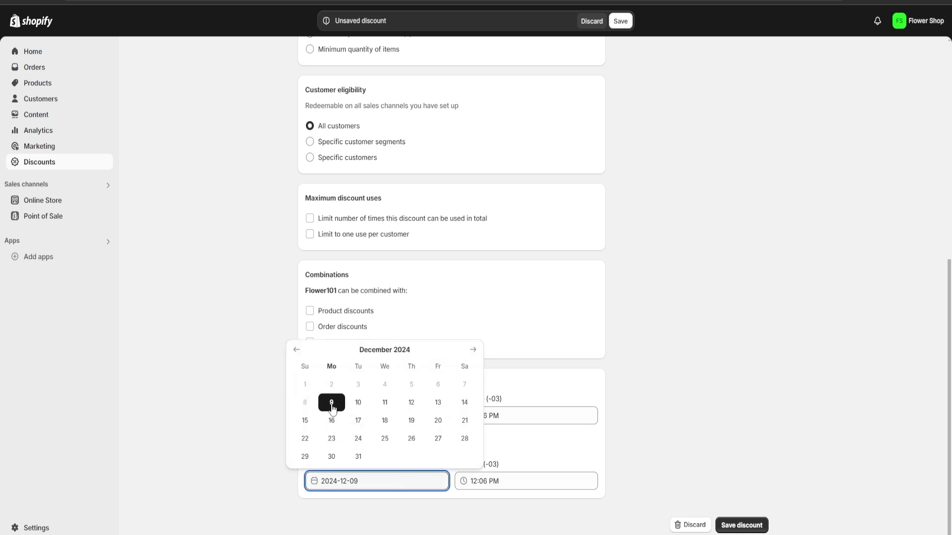
pyautogui.click(331, 421)
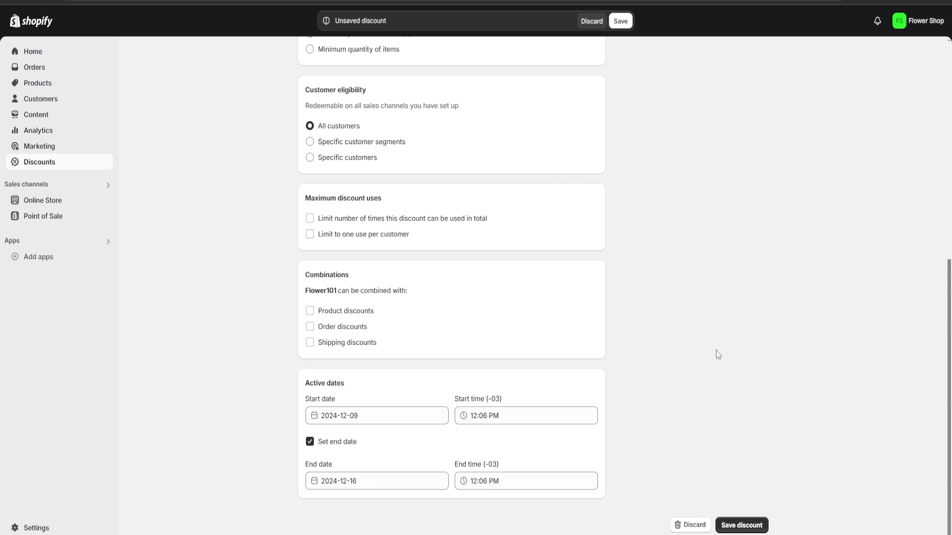
pyautogui.click(754, 529)
pyautogui.click(308, 57)
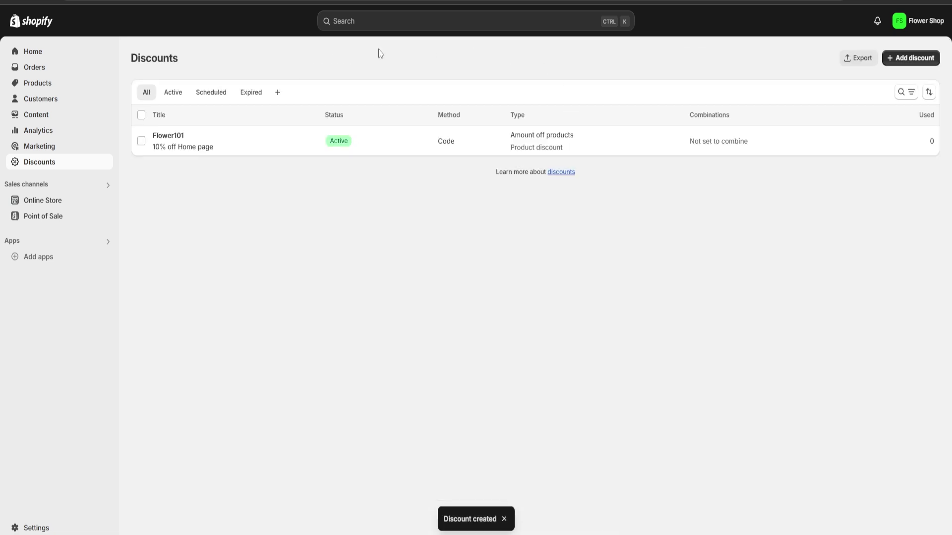